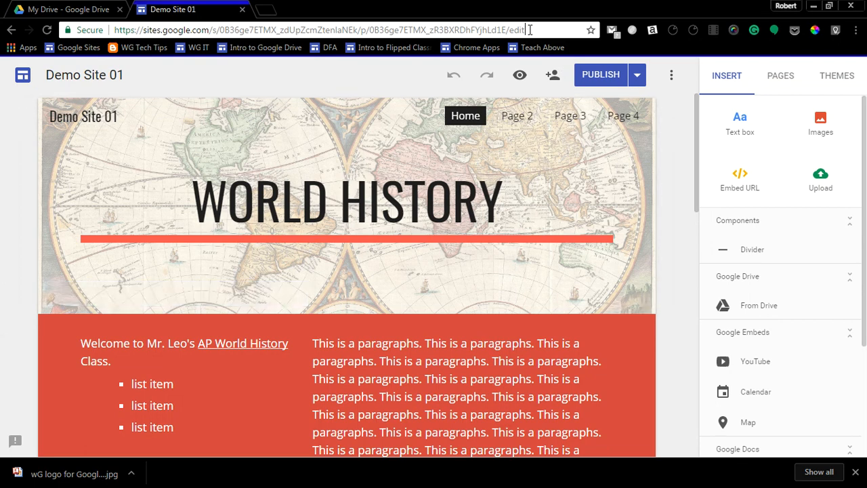
Replace the repeated paragraph text in the text box beside the welcome list with "This is new content."
left_click_drag(527, 30, 237, 34)
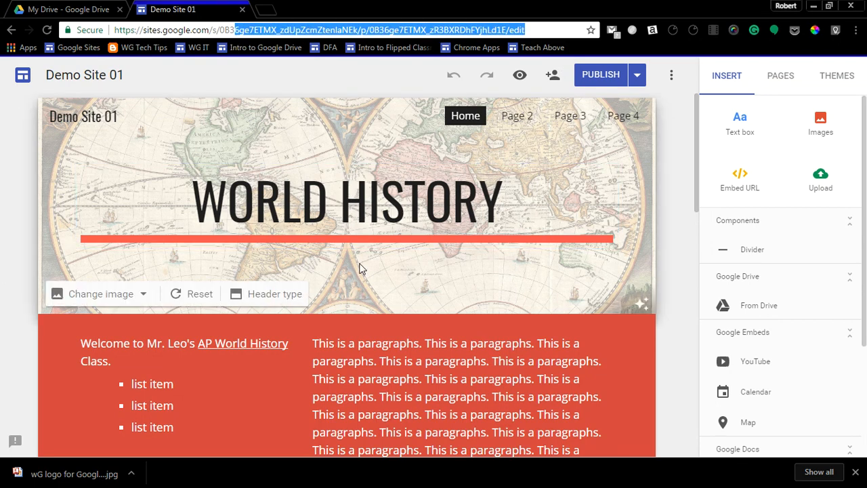
scroll(366, 311, "down", 1)
left_click(354, 308)
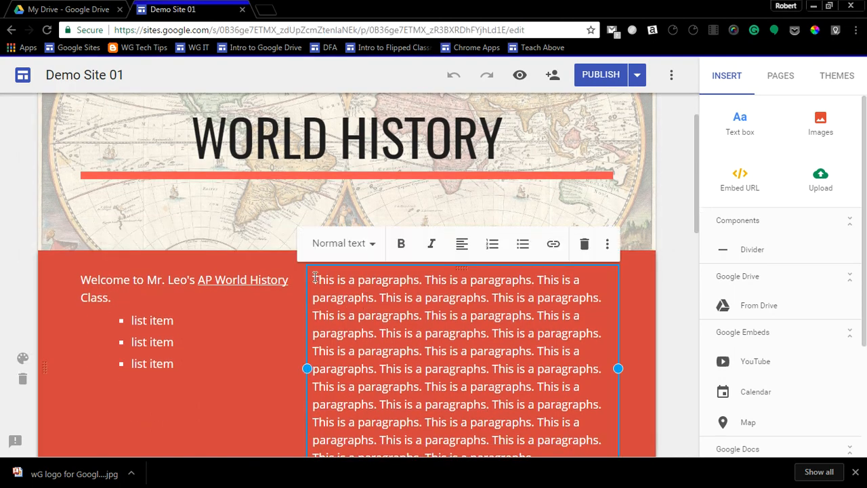
left_click_drag(312, 278, 548, 386)
scroll(528, 434, "down", 1)
key("BackSpace")
type("This i")
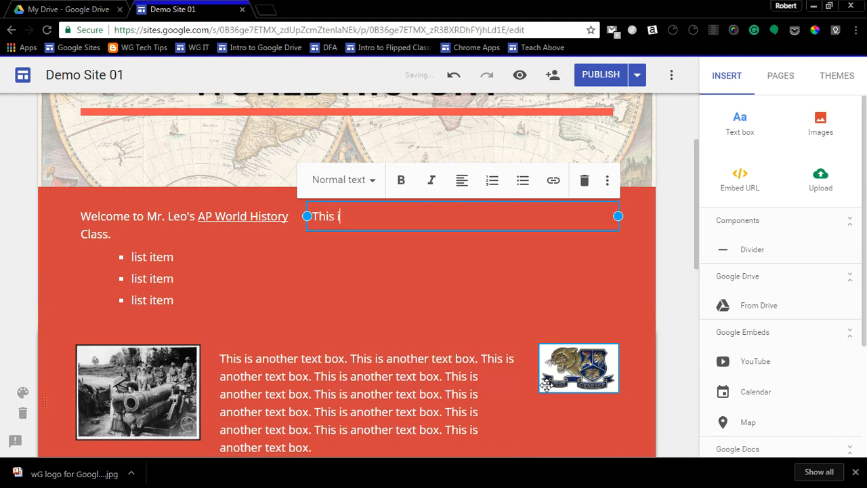
type("s new content")
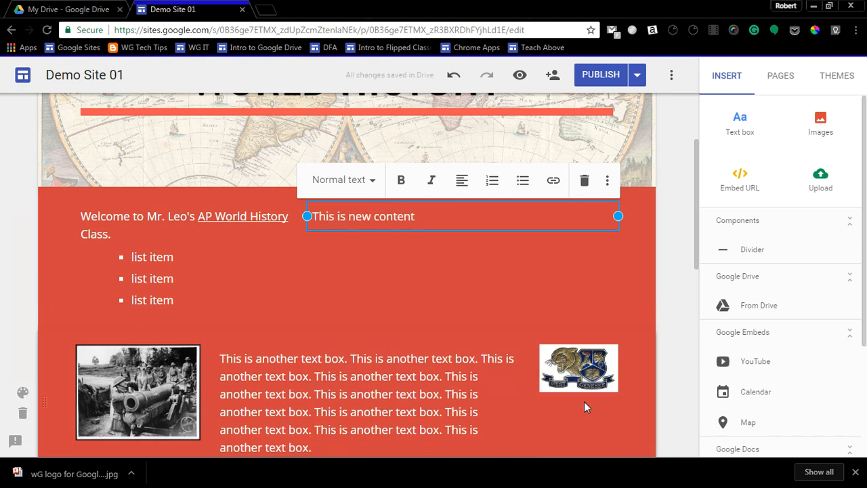
type(".")
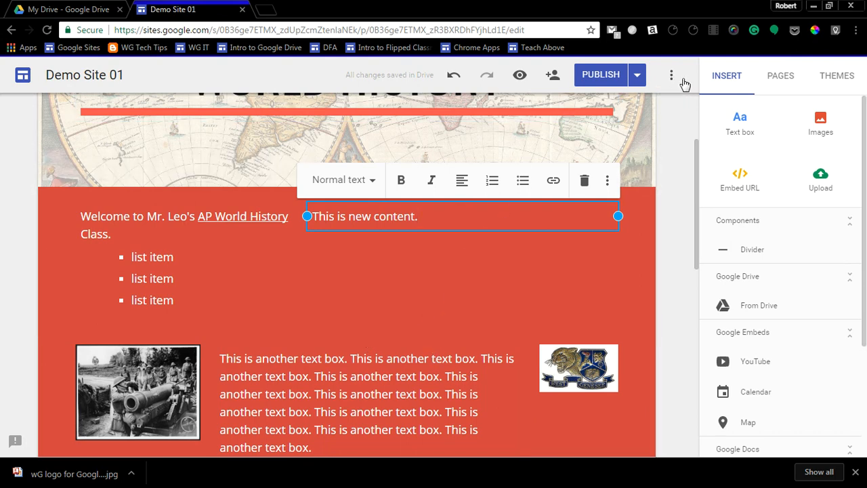
View the live published version of the home page before republishing, and close it again
left_click(637, 76)
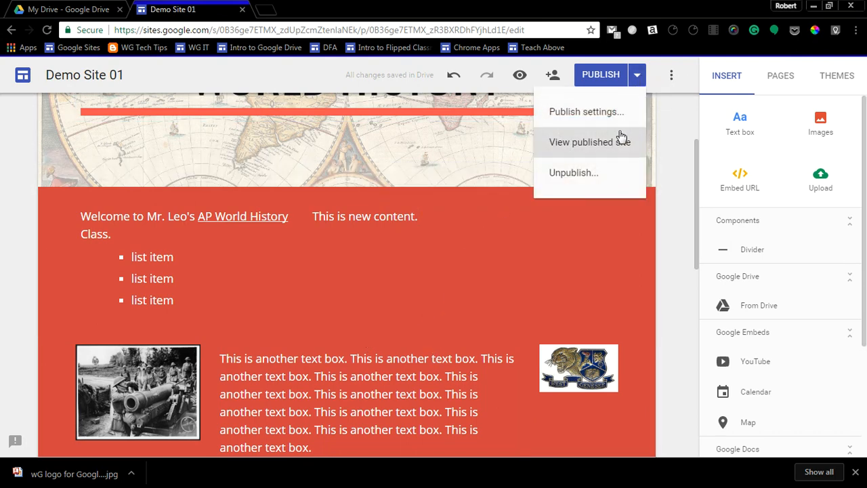
left_click(621, 138)
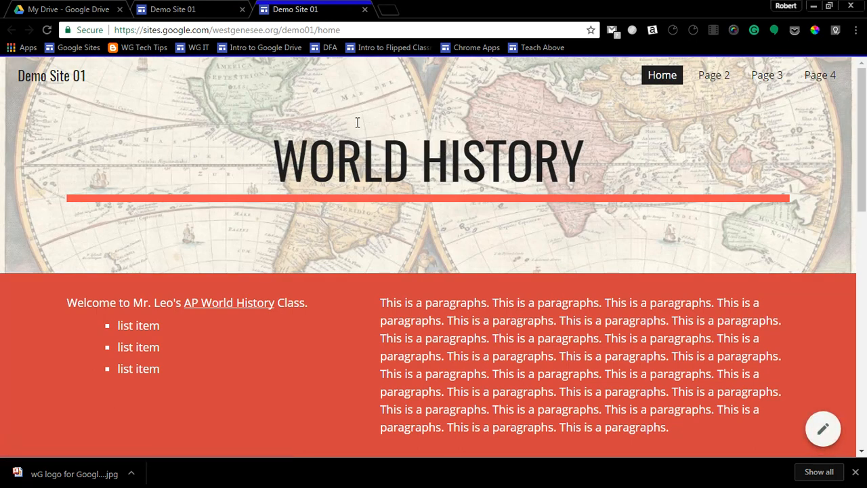
left_click(364, 10)
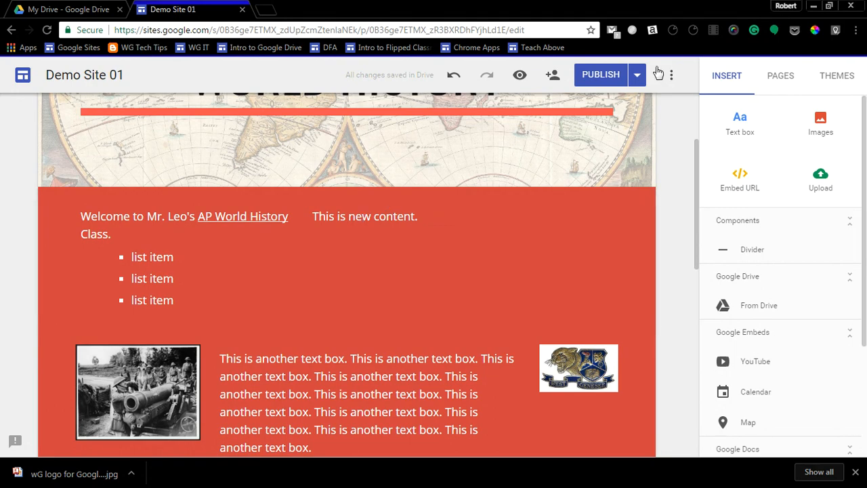
Publish the home page edit and open the published site to check its content
left_click(601, 76)
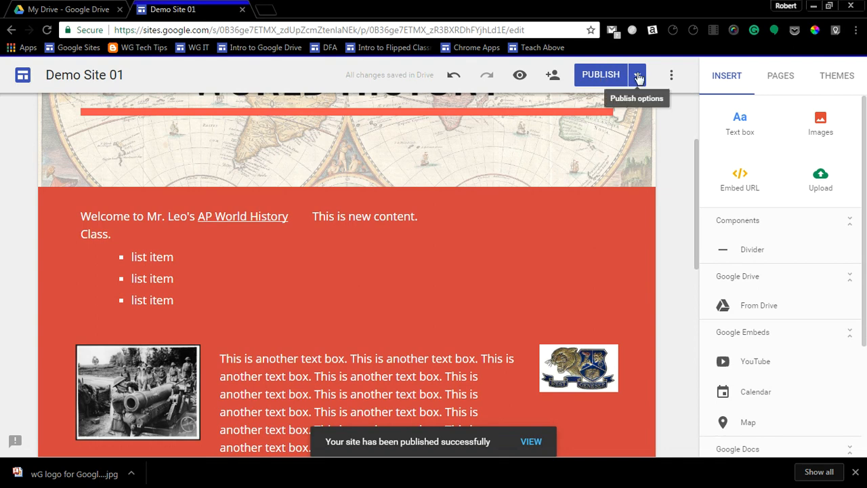
left_click(637, 75)
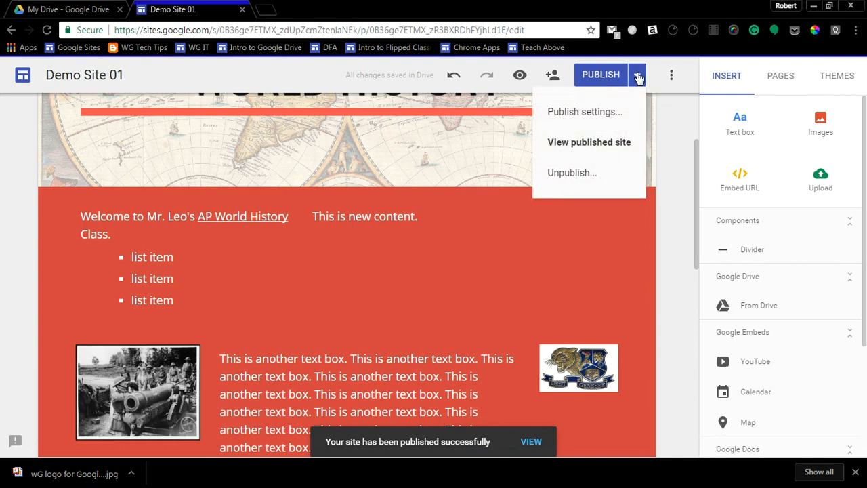
left_click(589, 142)
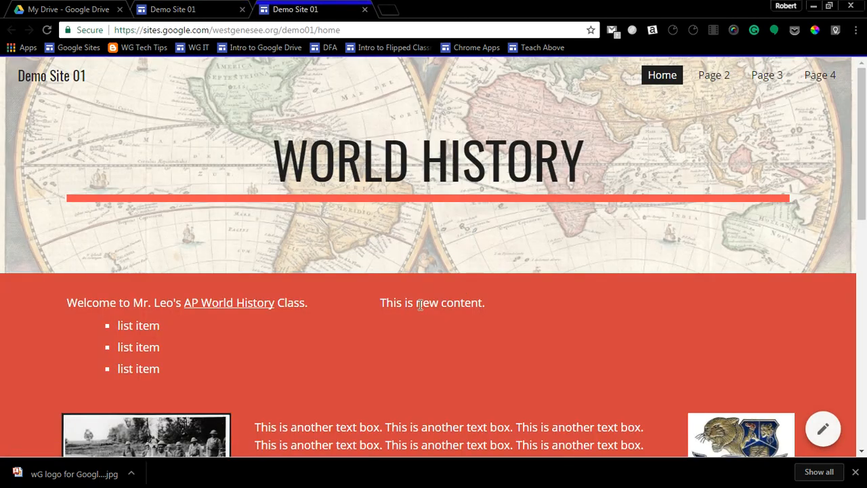
scroll(430, 277, "down", 1)
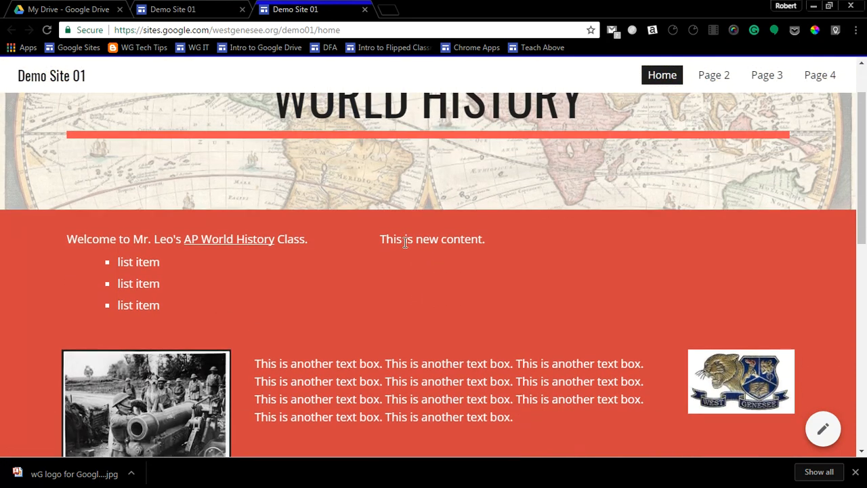
Back in the site editor, delete "John Green's" from the subheading above the videos on Page 3
left_click(183, 10)
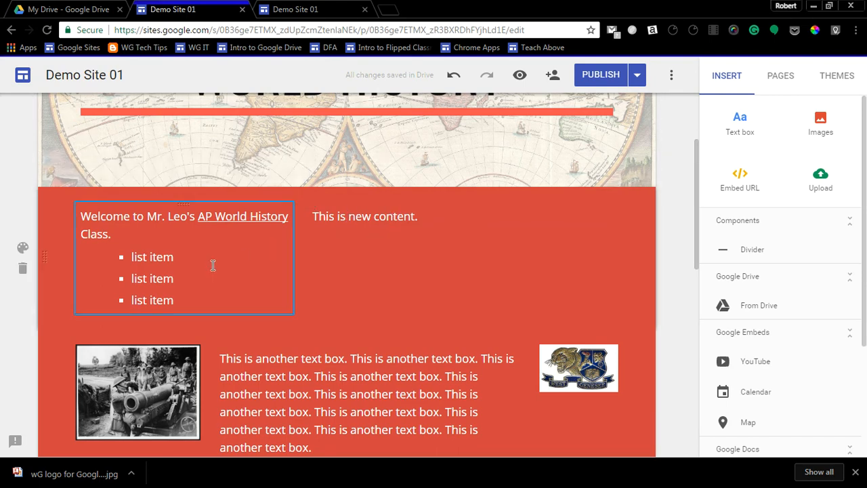
scroll(421, 156, "up", 2)
left_click(524, 115)
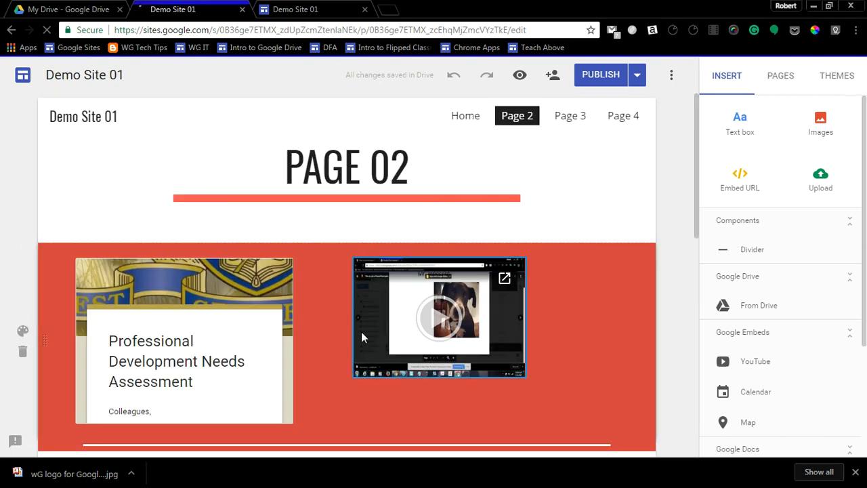
scroll(372, 342, "down", 3)
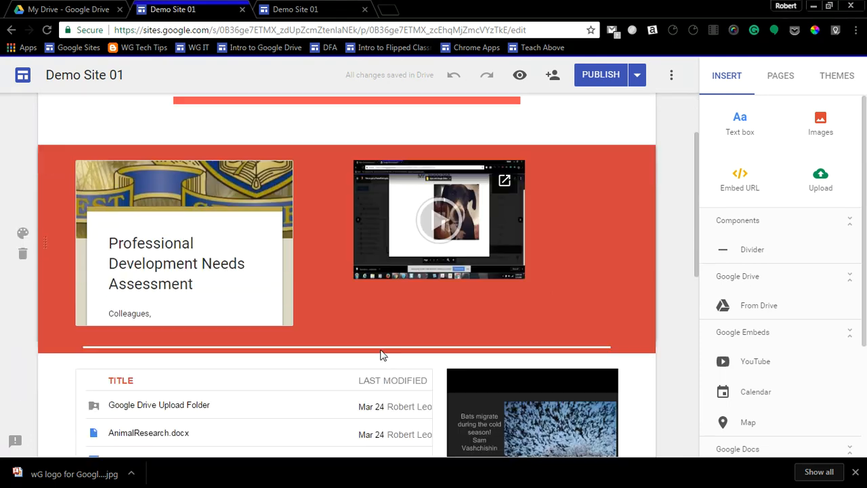
scroll(380, 349, "down", 4)
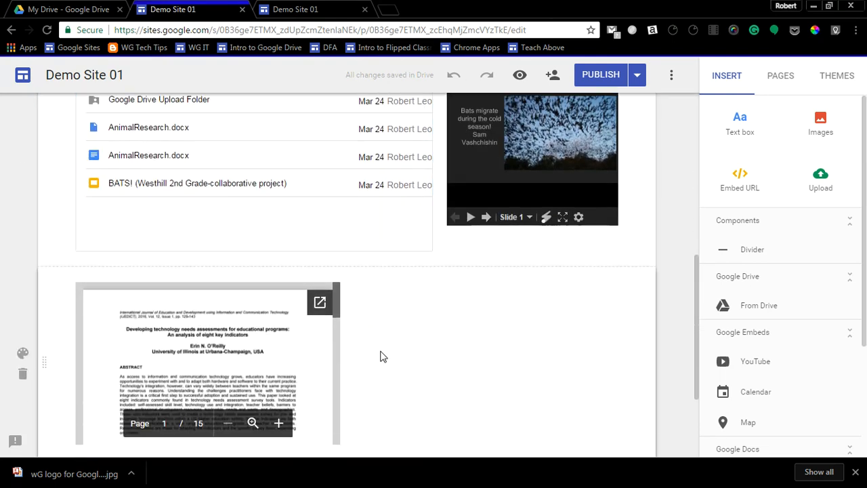
scroll(384, 352, "up", 6)
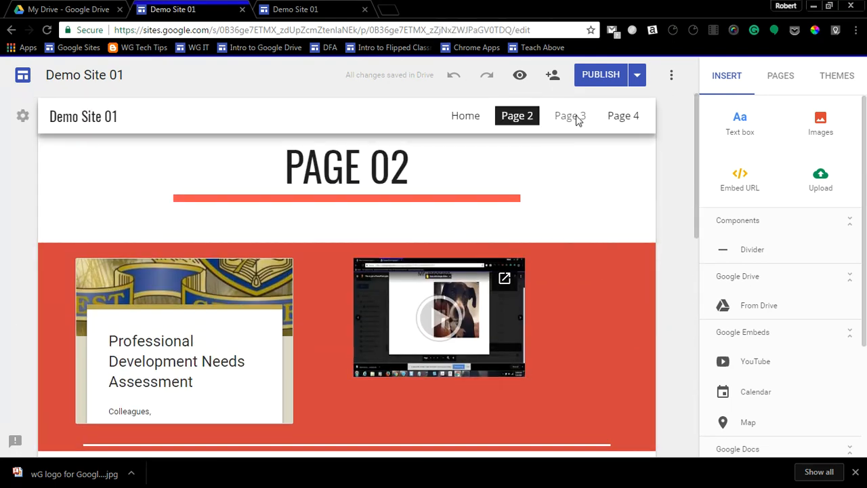
left_click(572, 116)
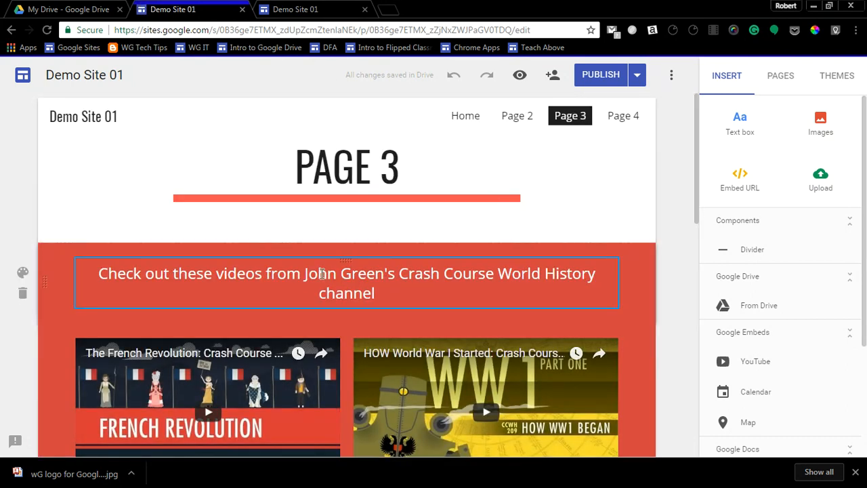
left_click_drag(303, 273, 401, 274)
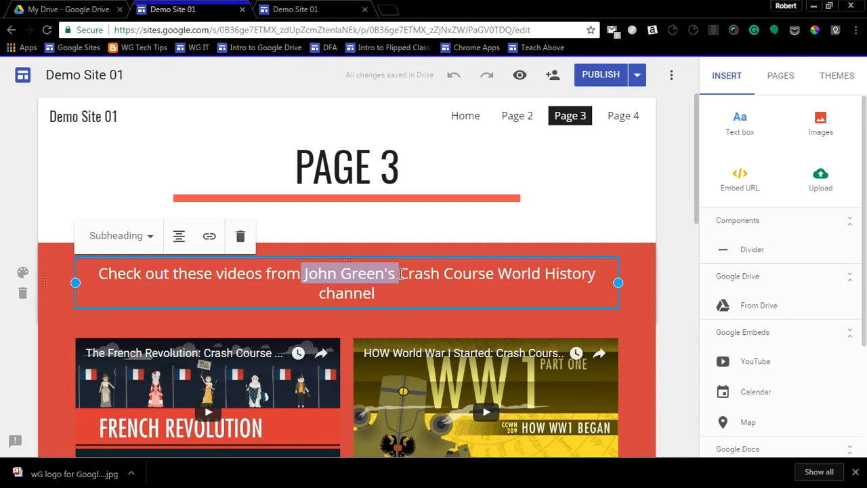
key("BackSpace")
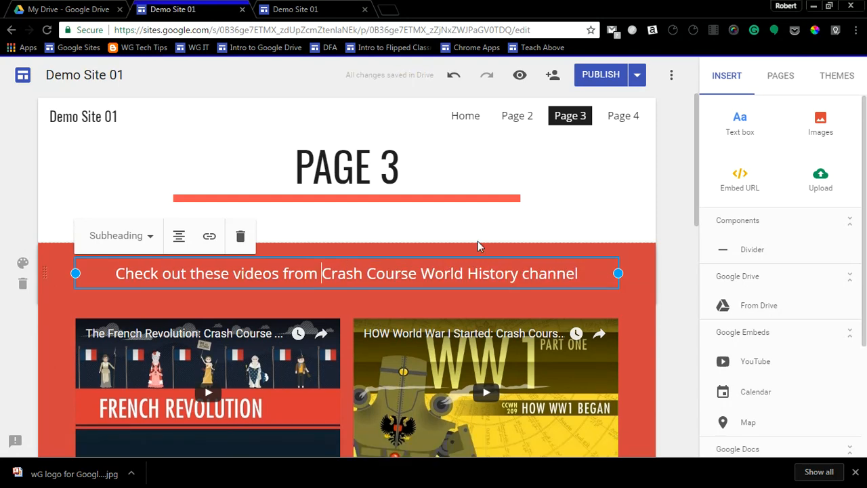
Publish the Page 3 edit and open the published site to check the subheading
left_click(598, 78)
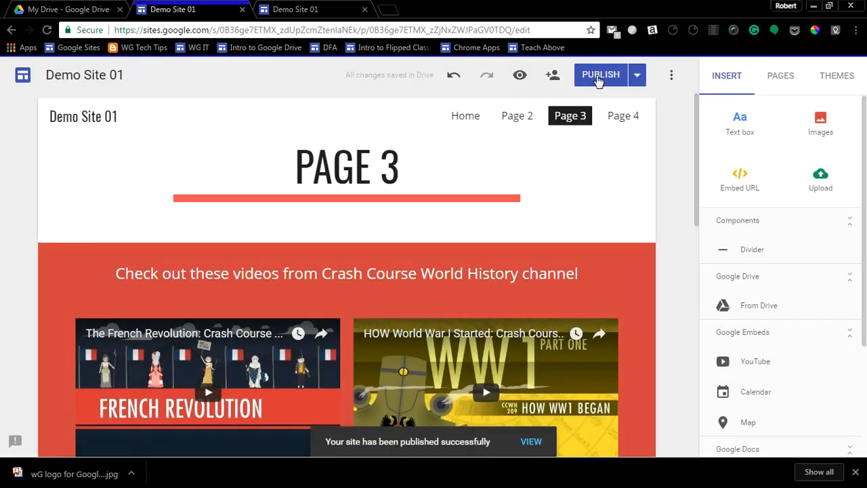
left_click(636, 76)
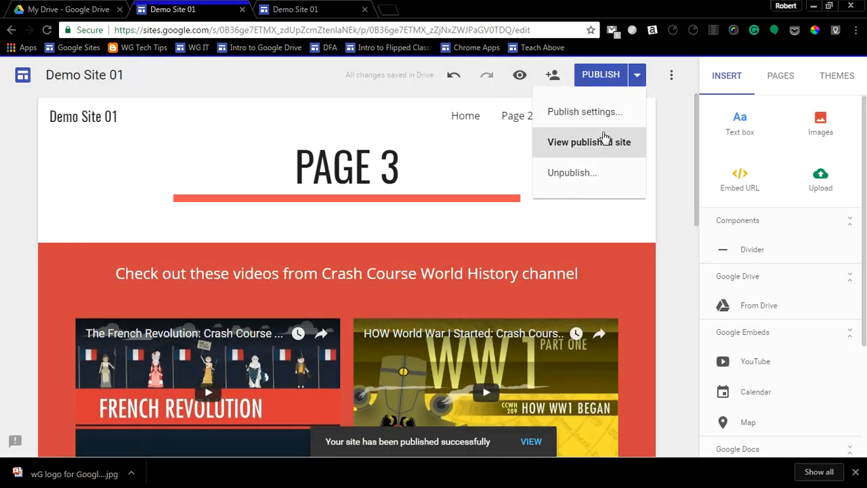
left_click(602, 140)
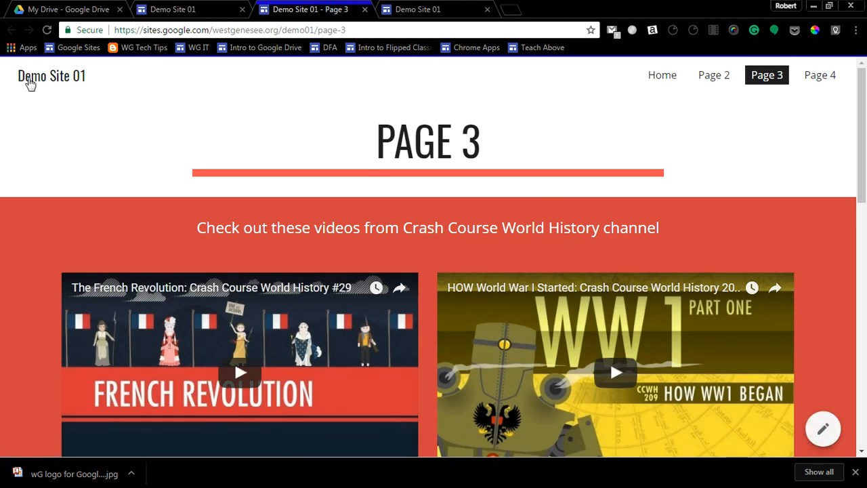
Return to the editor, go to the list of recent sites and reopen Demo Site 01 for editing
left_click(188, 10)
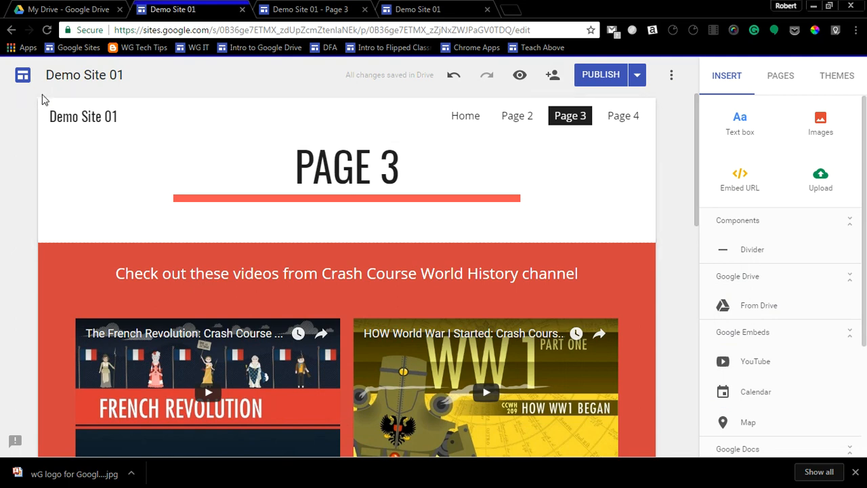
left_click(23, 78)
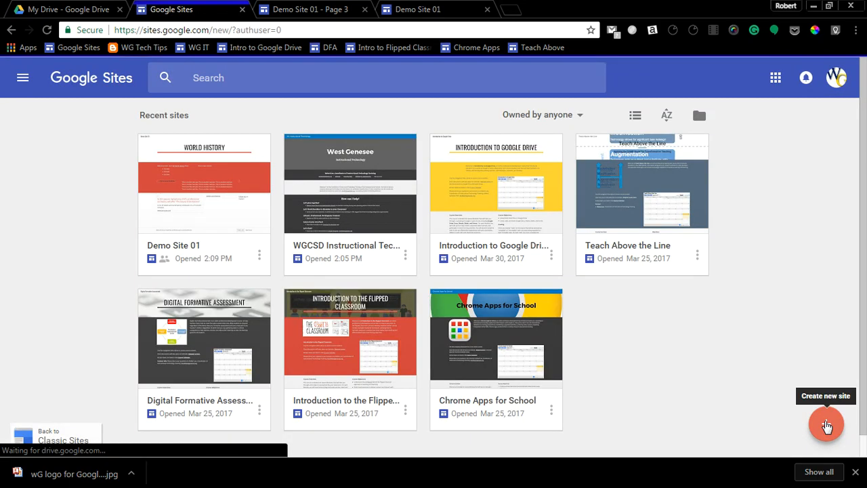
left_click(226, 211)
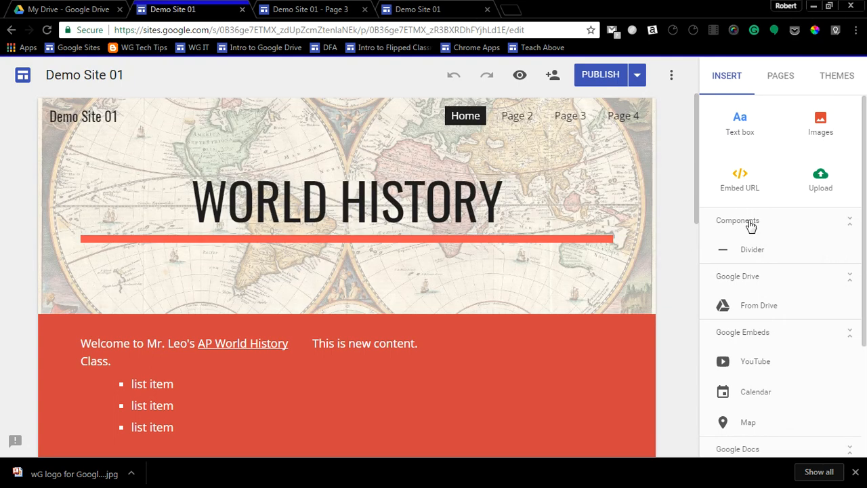
scroll(759, 271, "down", 1)
scroll(821, 271, "down", 2)
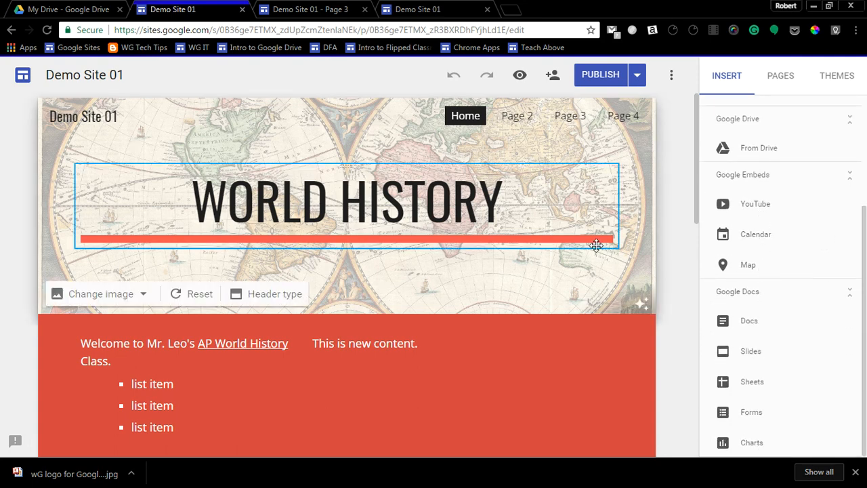
left_click(775, 77)
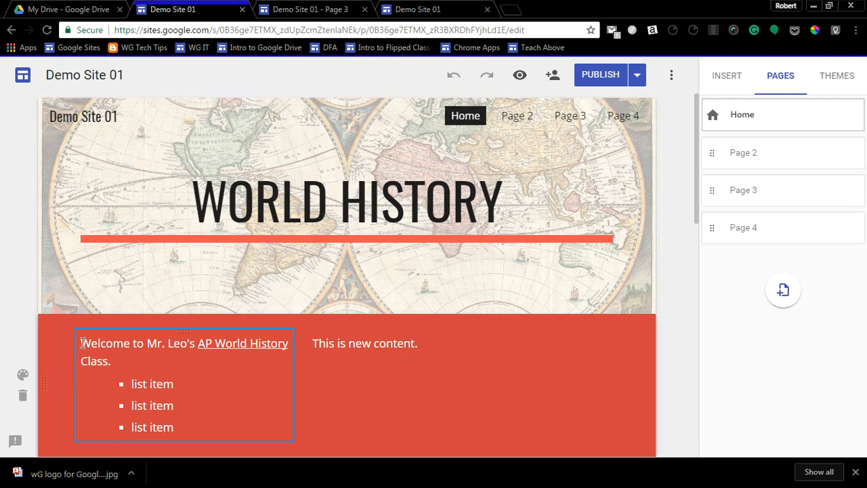
left_click(728, 76)
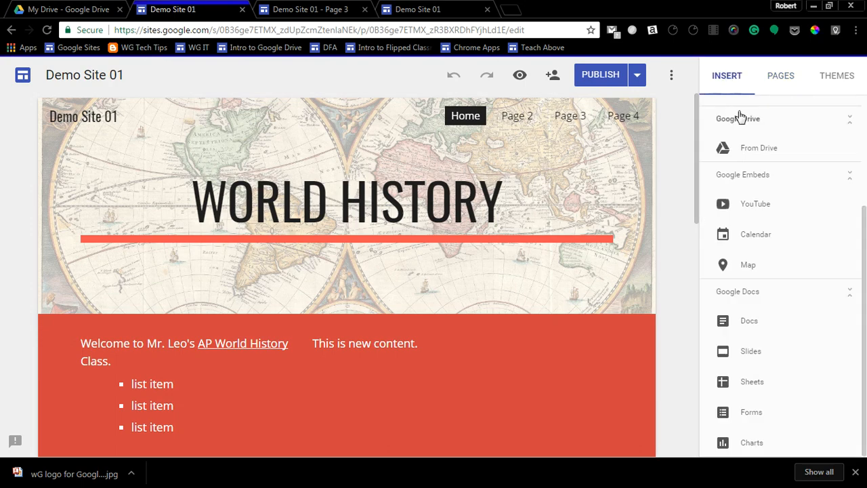
Insert a text box in a new section between the two red sections of the home page, with the first line "Table of Contents"
scroll(742, 147, "up", 3)
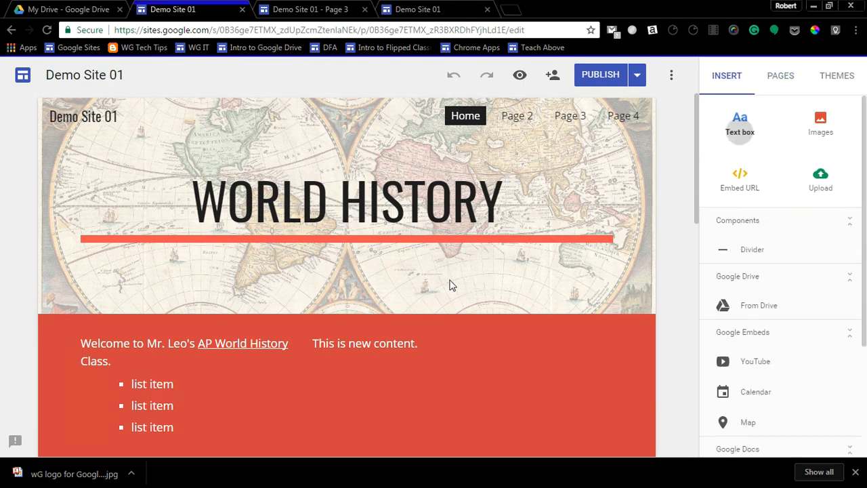
type("Table of Cont")
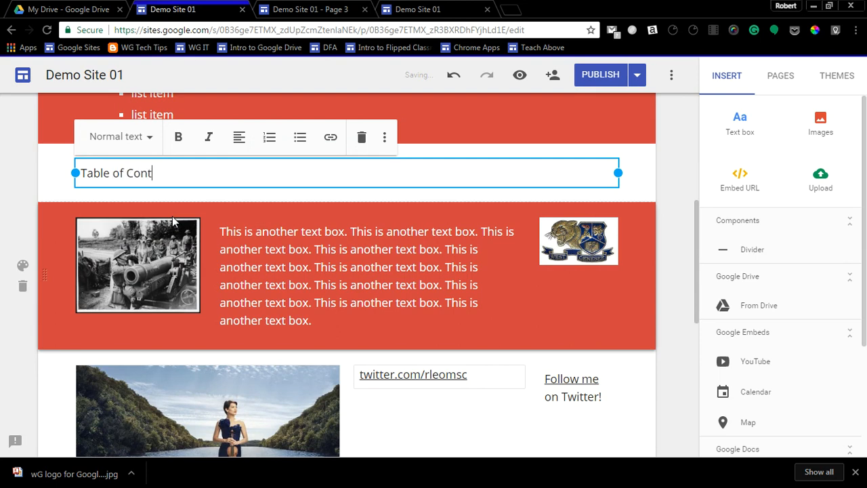
type("ents")
key("Return")
Add the lines "Page 2", "Page 3" and "Page 4" below "Table of Contents" in the text box
type("P")
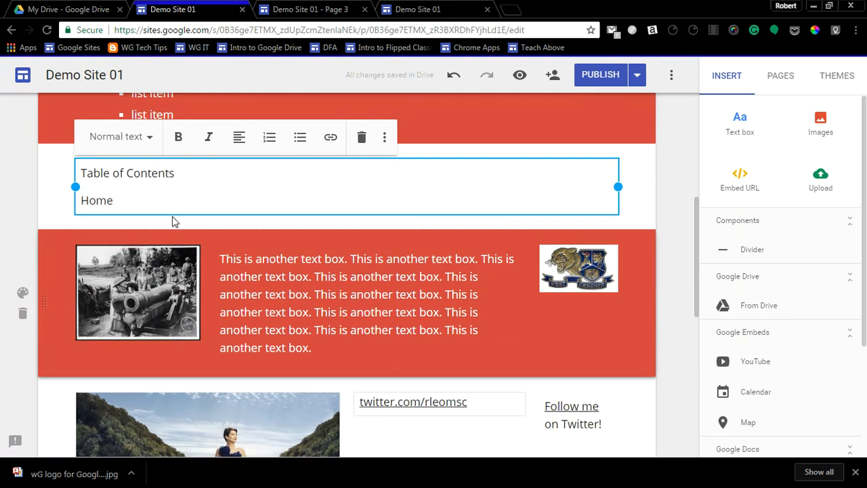
key("BackSpace")
key("BackSpace")
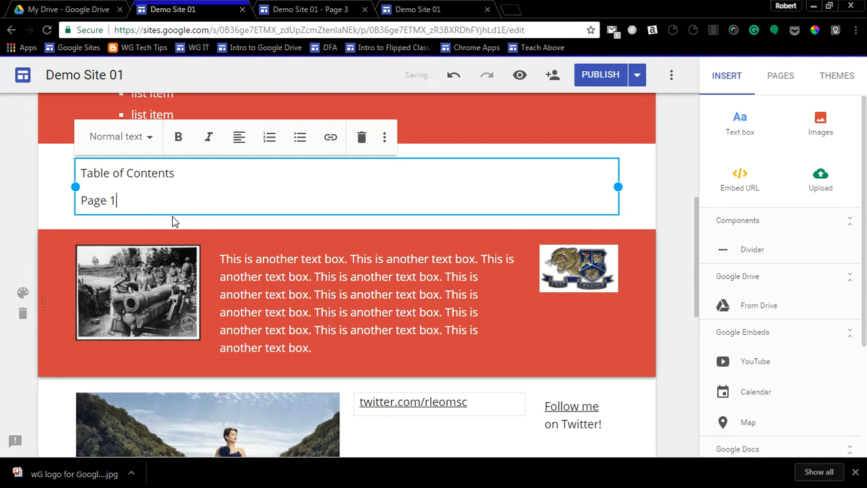
key("BackSpace")
type("2")
key("Return")
type("Page")
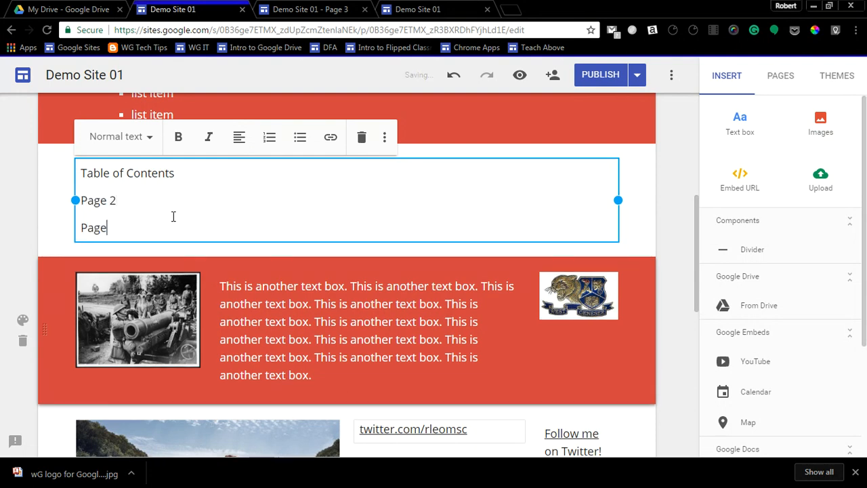
type(" 3")
key("Return")
type("Page")
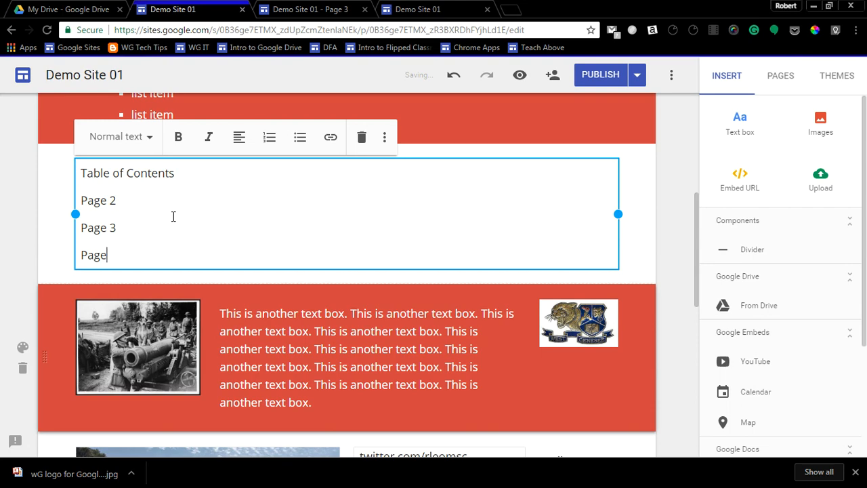
type(" 4")
Link the "Page 2" line of the table of contents to the site page Page 2
scroll(269, 231, "up", 2)
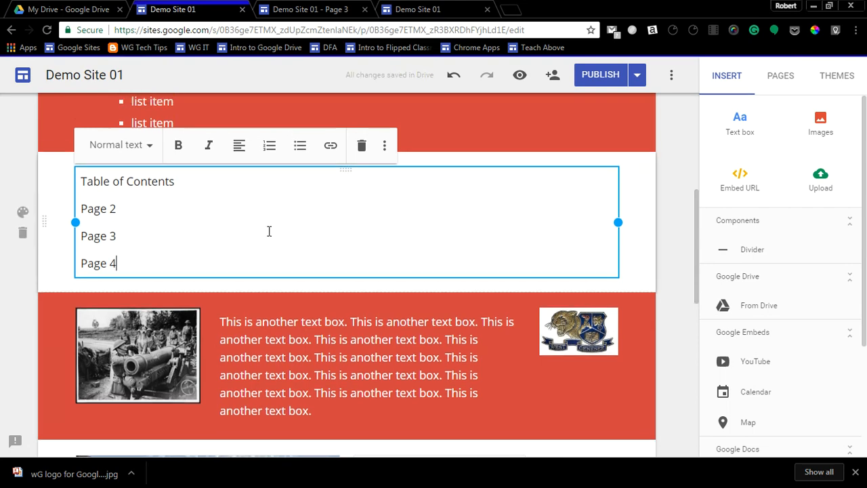
scroll(265, 315, "up", 3)
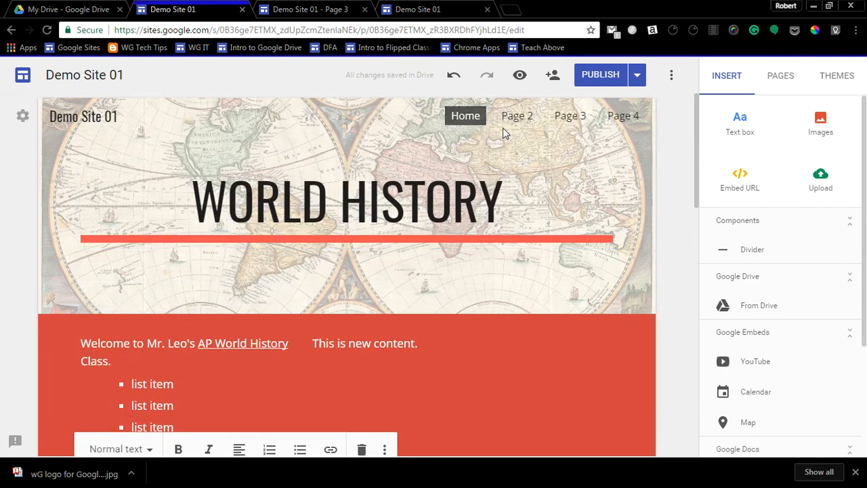
scroll(437, 240, "down", 3)
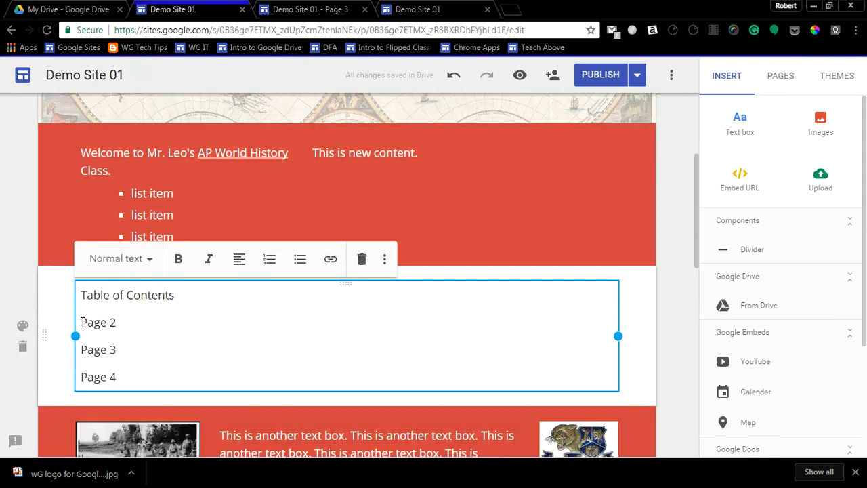
left_click_drag(83, 322, 113, 322)
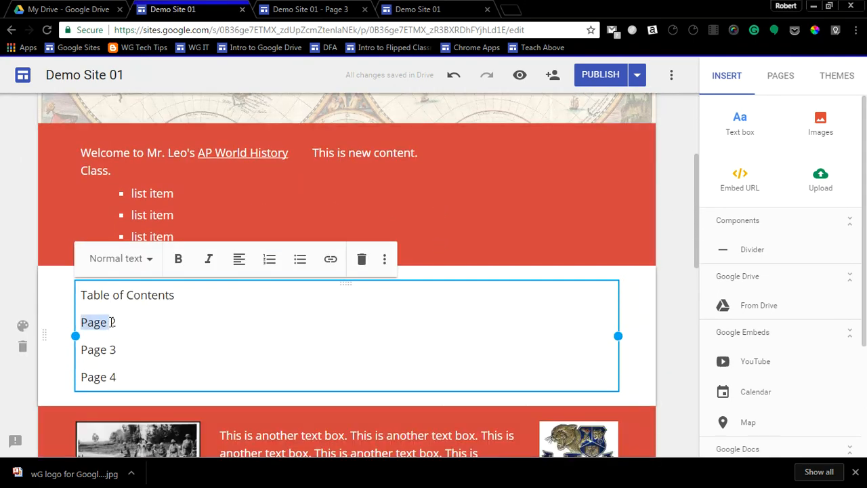
left_click(331, 259)
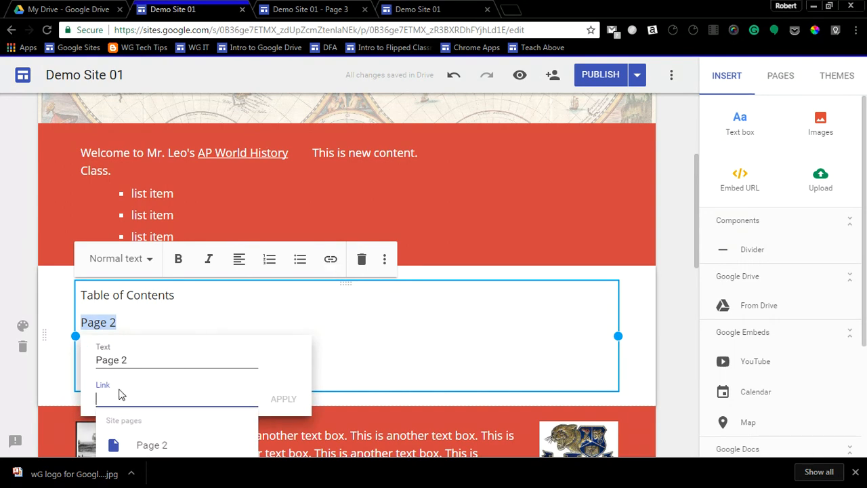
scroll(340, 397, "down", 3)
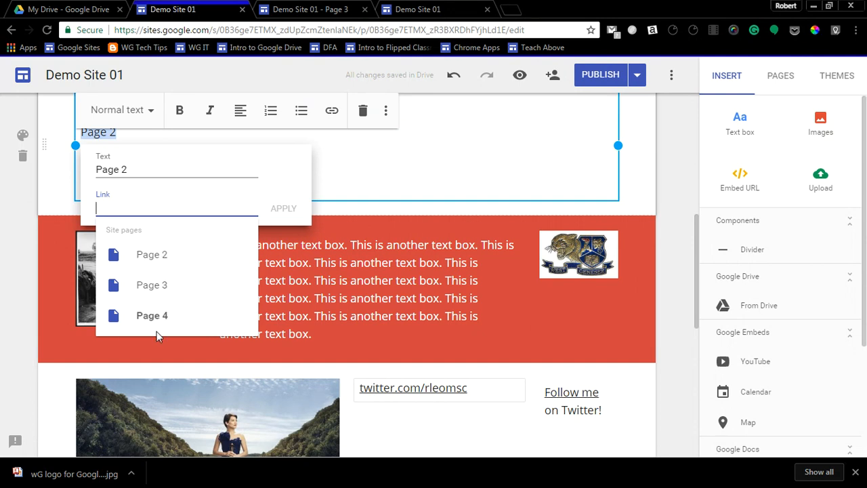
left_click(148, 262)
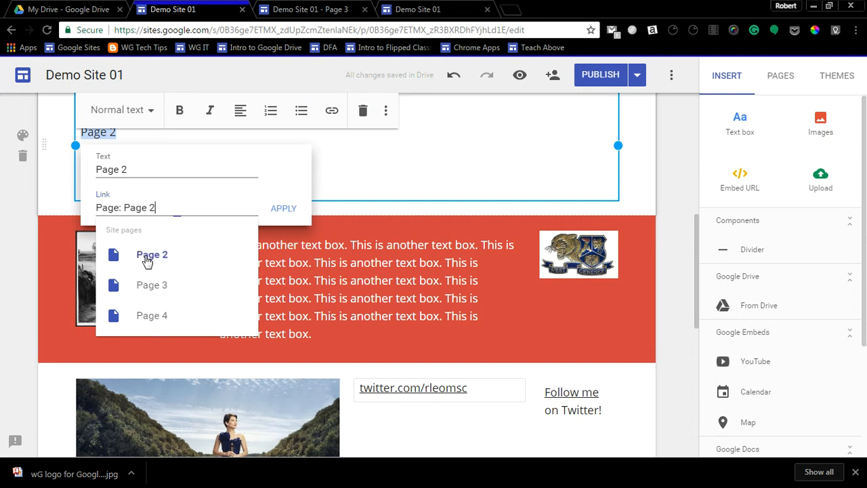
left_click(282, 211)
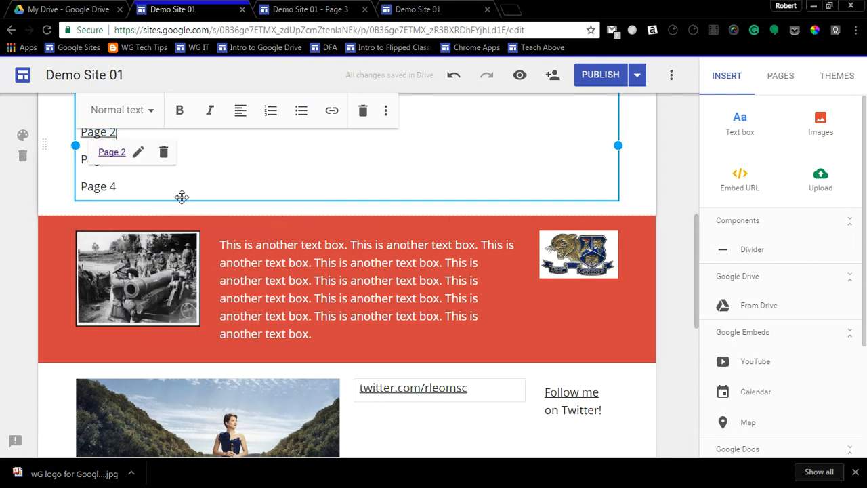
Link the "Page 3" line of the table of contents to the site page Page 3
left_click(187, 175)
left_click_drag(82, 160, 122, 160)
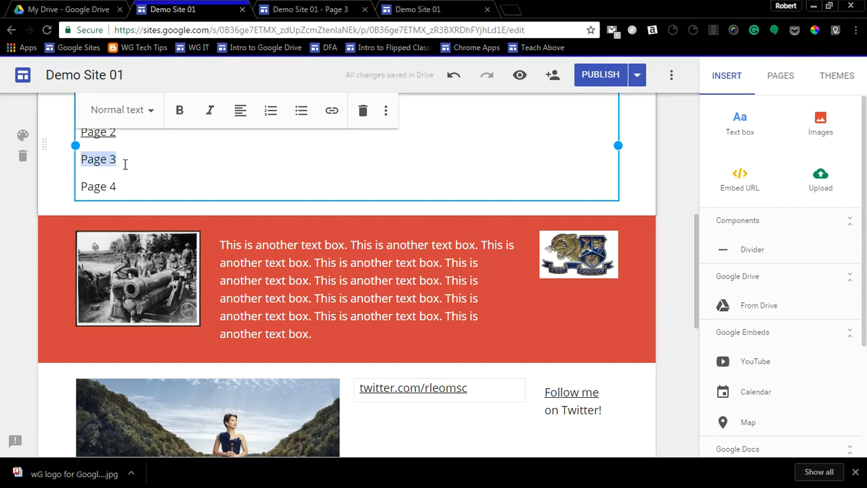
left_click(332, 110)
left_click(151, 313)
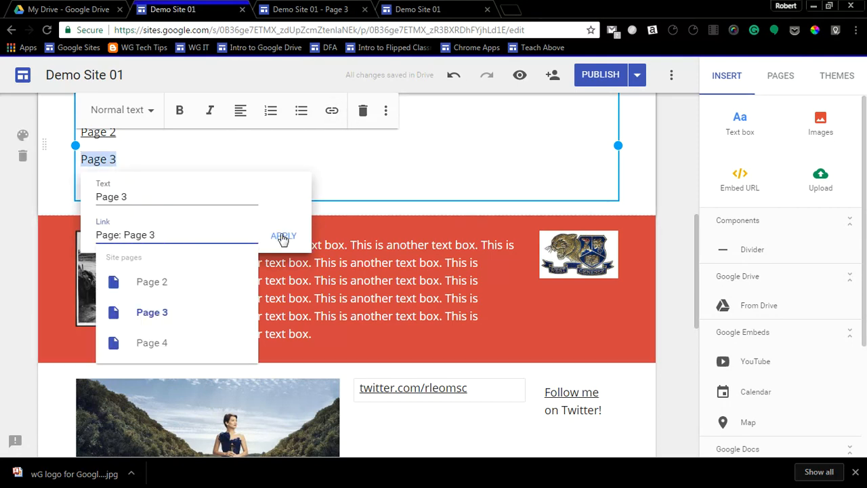
left_click(284, 235)
Link the "Page 4" line of the table of contents to the site page Page 4
left_click(268, 173)
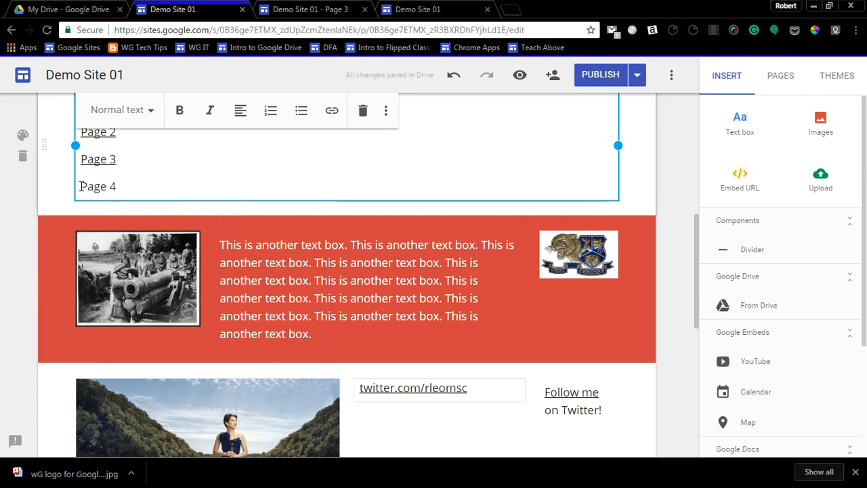
left_click_drag(81, 187, 122, 187)
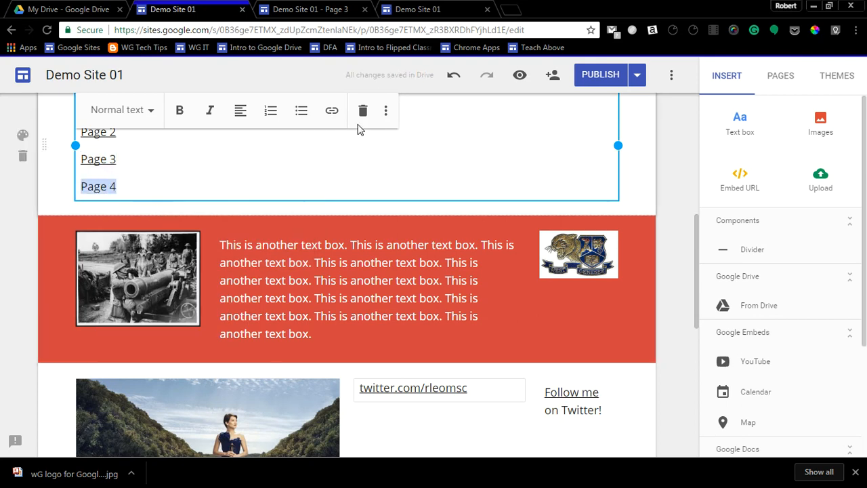
left_click(332, 111)
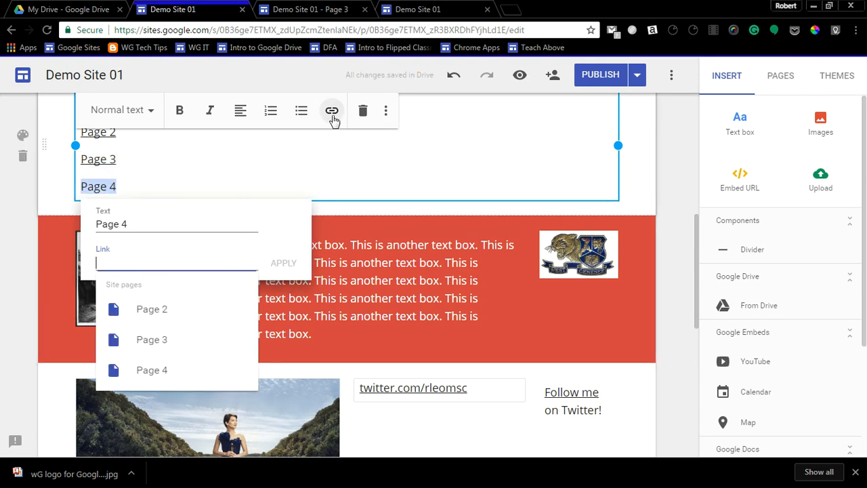
left_click(150, 368)
left_click(284, 266)
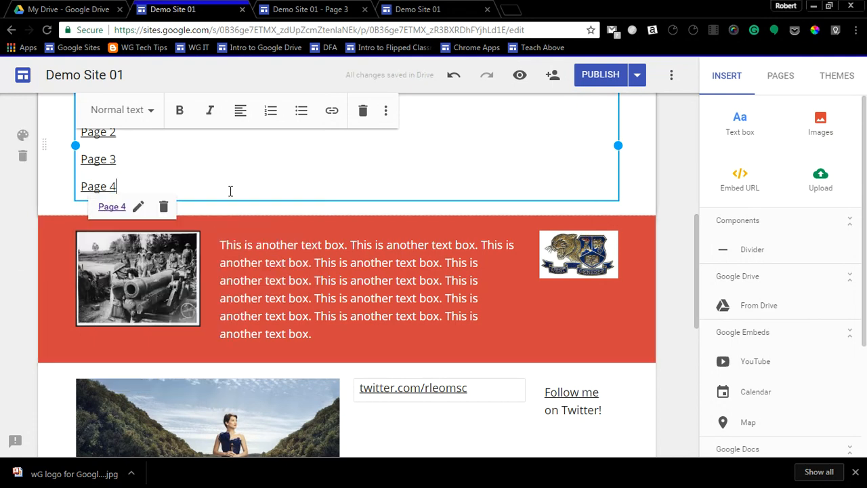
Apply the Heading style to the "Table of Contents" line above the page links
scroll(231, 191, "up", 2)
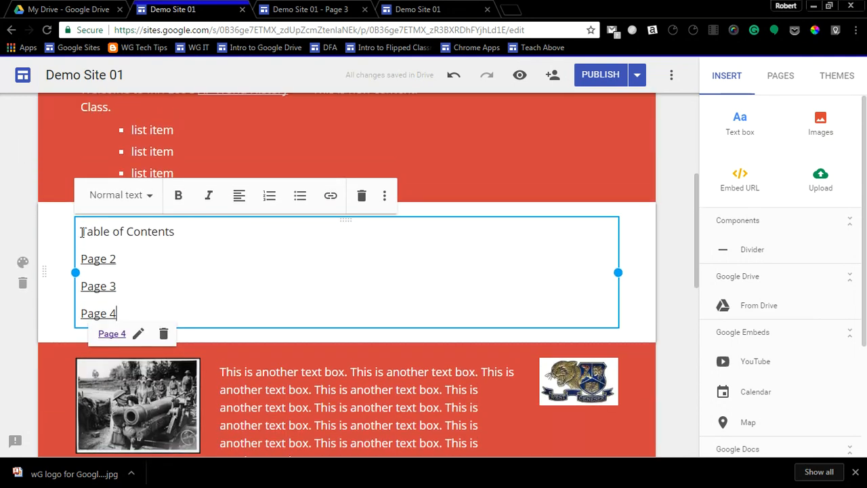
left_click_drag(82, 233, 215, 232)
left_click(150, 197)
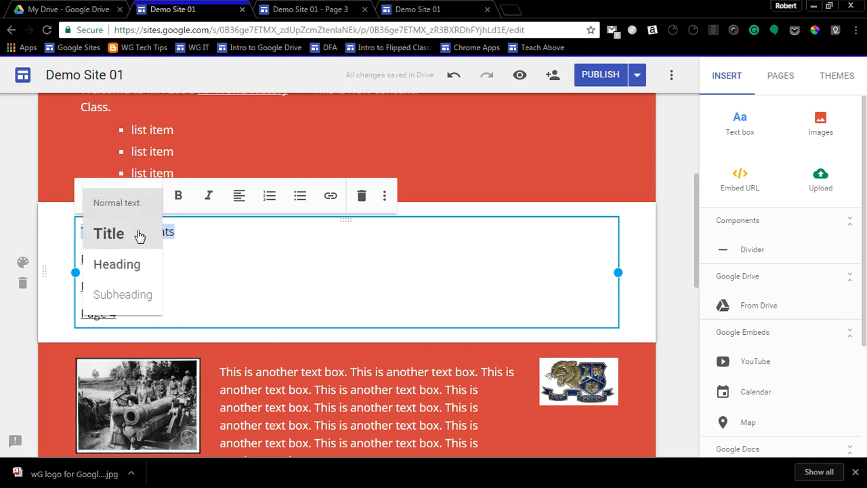
left_click(126, 265)
left_click(272, 277)
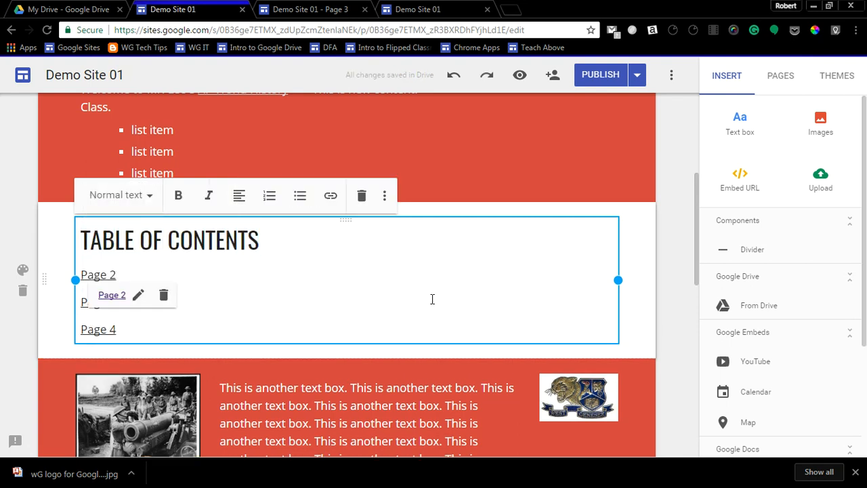
Narrow the table of contents box and place it in the red section above as the first column, before the welcome text
left_click_drag(619, 279, 242, 291)
scroll(242, 292, "up", 2)
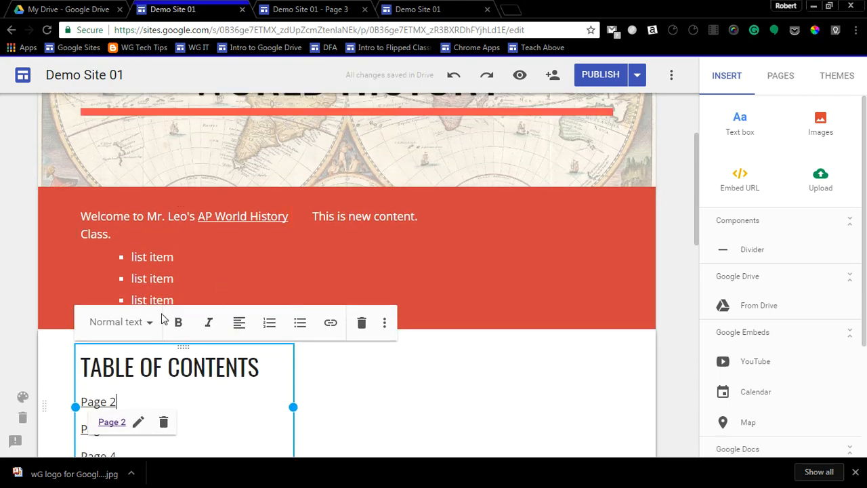
left_click_drag(183, 347, 336, 257)
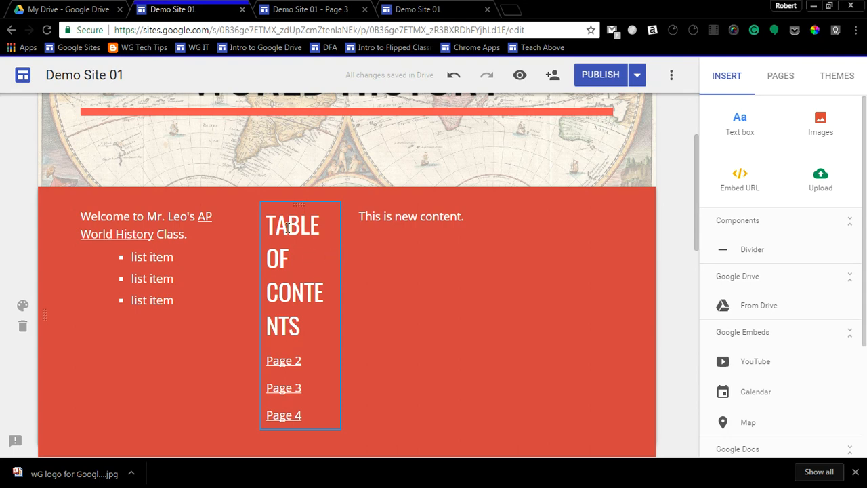
left_click_drag(166, 204, 377, 239)
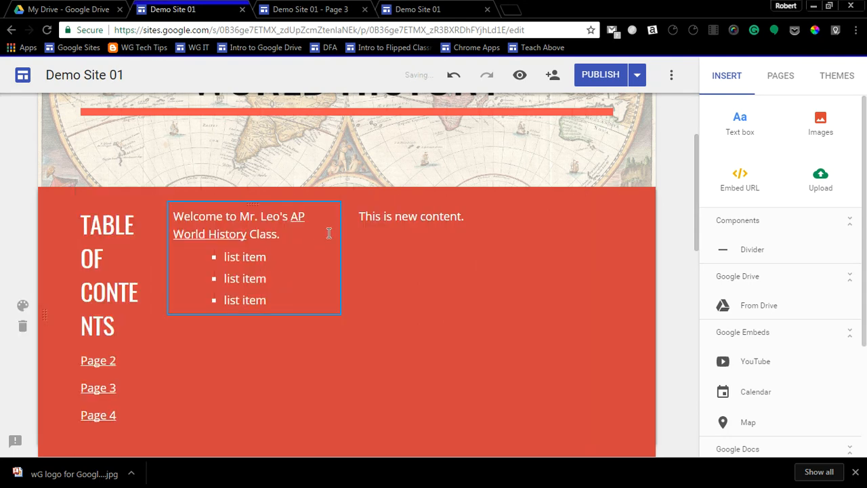
Narrow the "This is new content." box to fit the red section's right end and shift the welcome text box right beside it
left_click(401, 207)
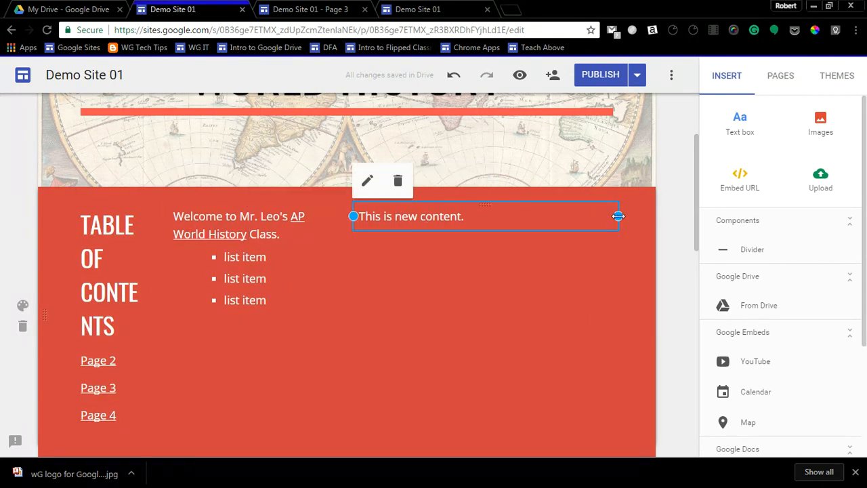
left_click_drag(619, 215, 523, 217)
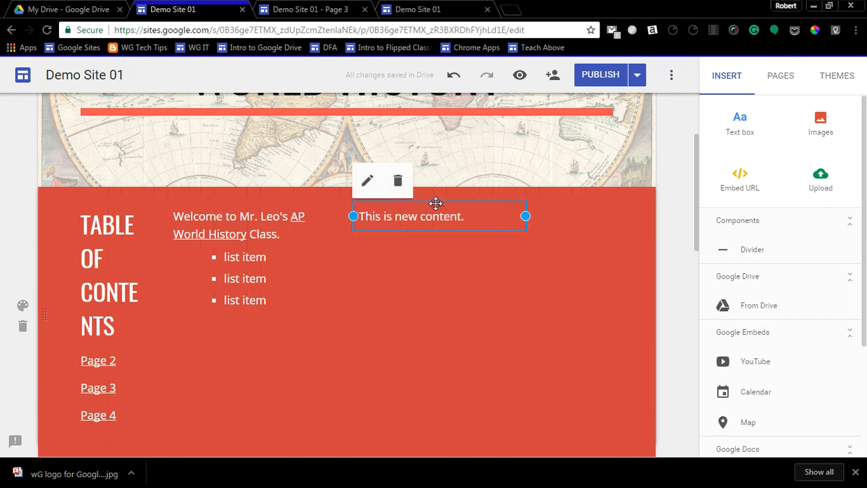
left_click_drag(437, 202, 531, 211)
left_click(247, 209)
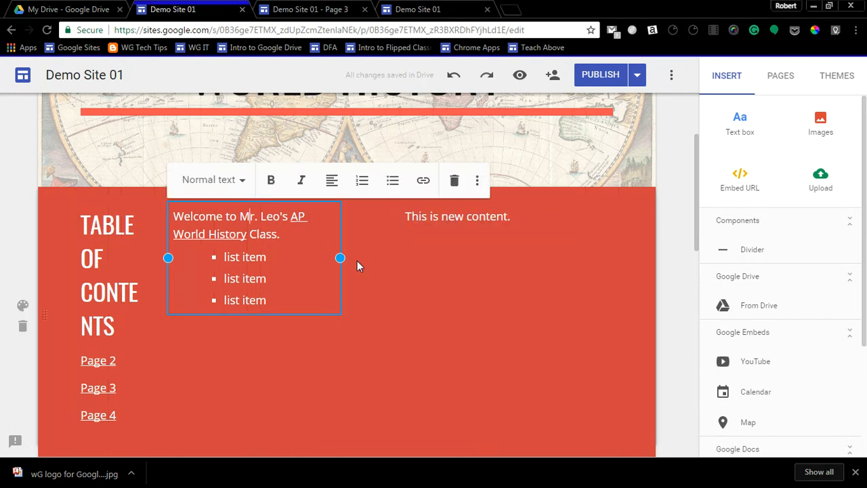
left_click_drag(252, 202, 350, 240)
left_click(443, 216)
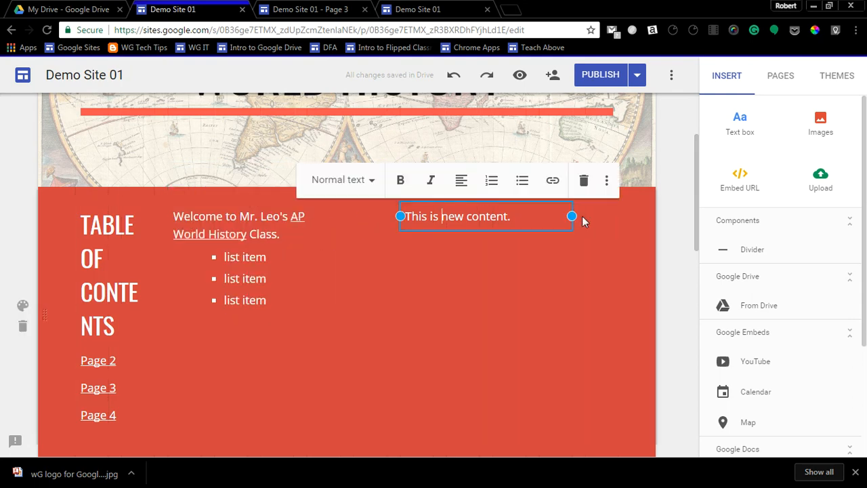
left_click_drag(574, 216, 502, 227)
left_click_drag(451, 202, 610, 213)
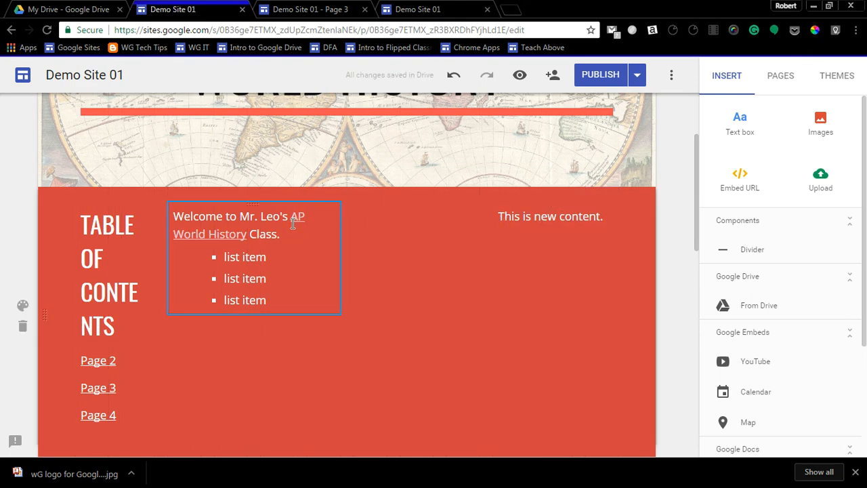
left_click(293, 222)
left_click_drag(254, 205, 398, 210)
Widen the table of contents box so its heading fits on one line, and publish the site
left_click(143, 248)
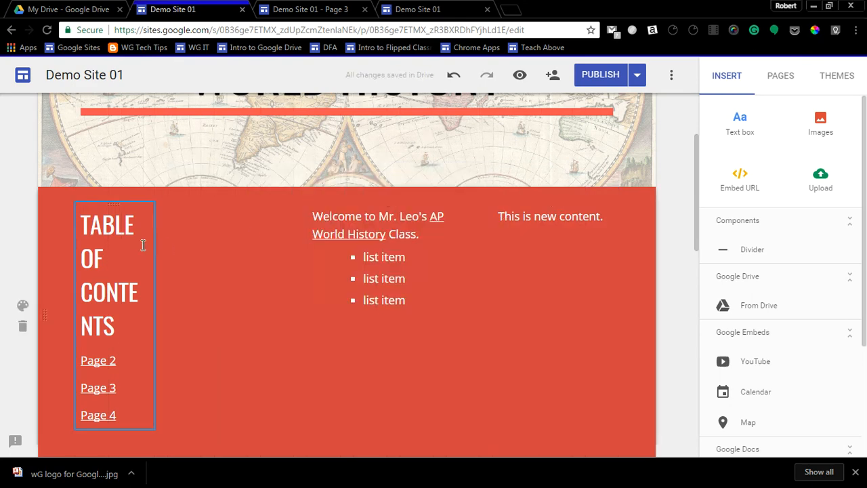
left_click_drag(155, 317, 291, 300)
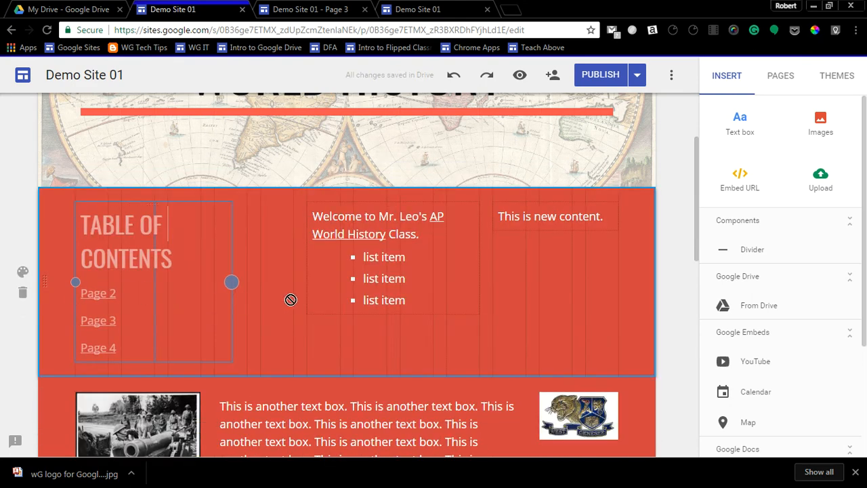
left_click(595, 76)
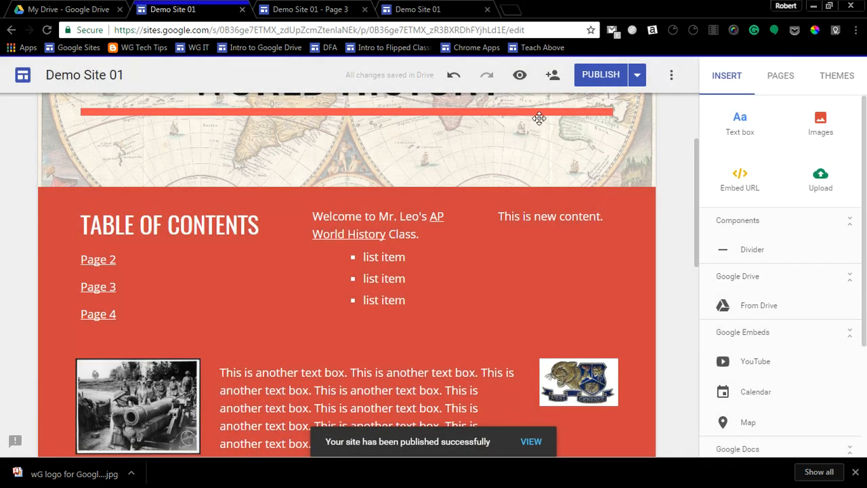
Hide Page 2, Page 3 and Page 4 from the site's navigation
scroll(418, 234, "up", 3)
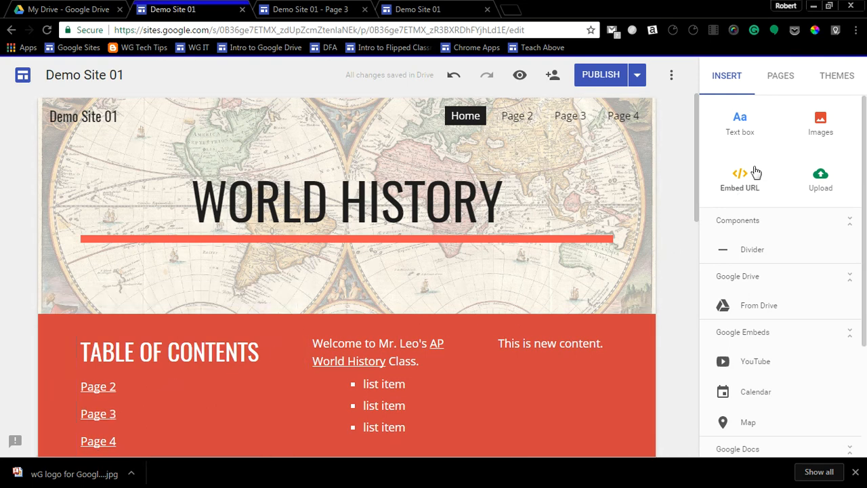
left_click(779, 76)
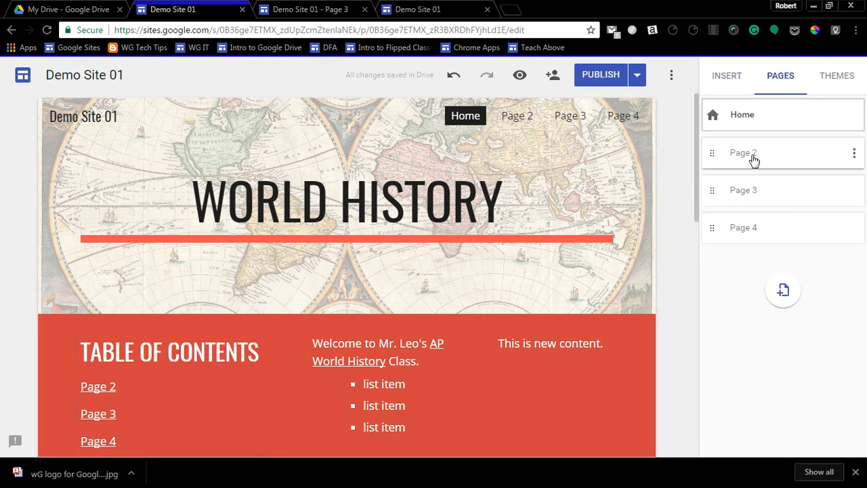
left_click(853, 155)
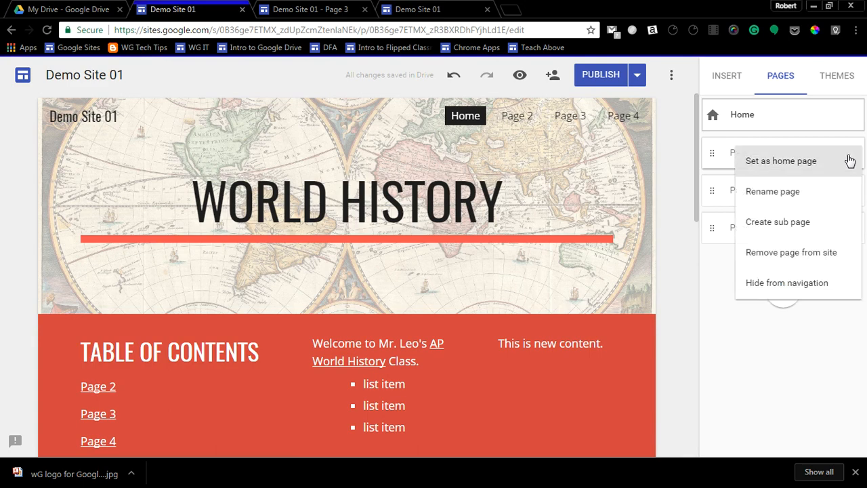
left_click(778, 284)
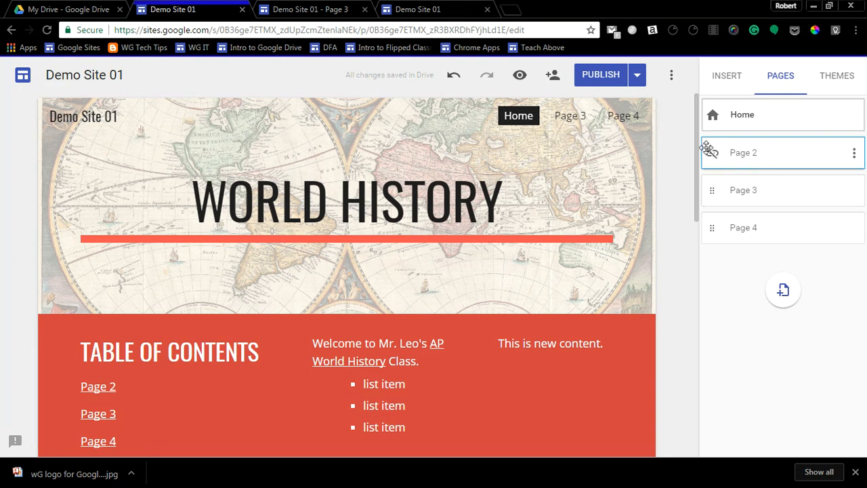
left_click(854, 192)
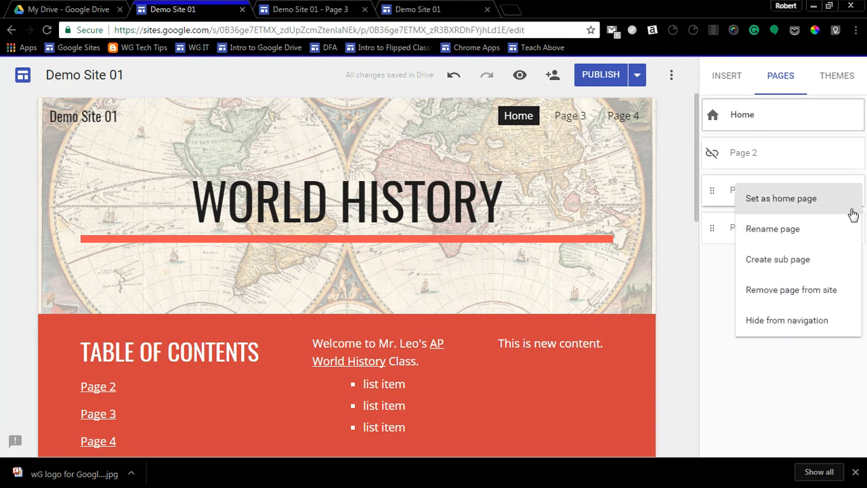
left_click(804, 319)
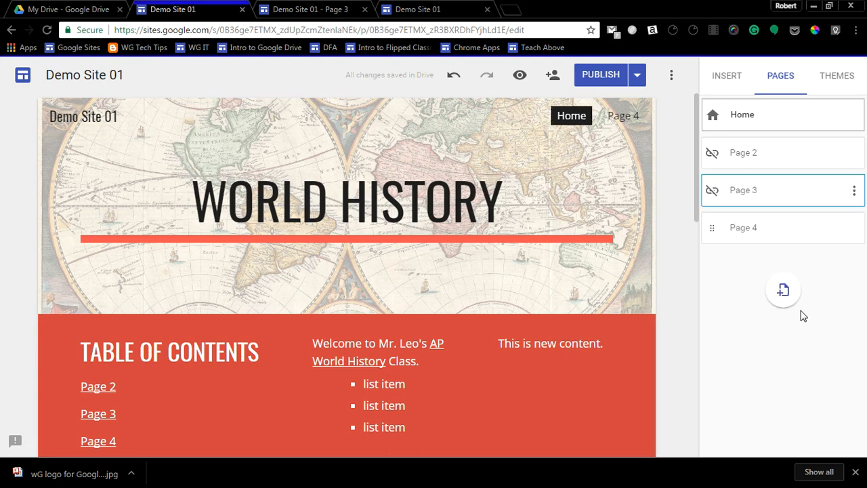
left_click(854, 229)
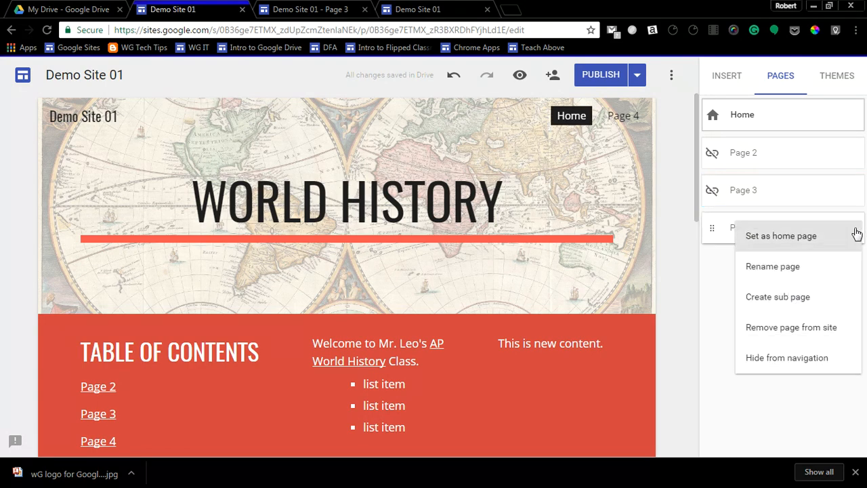
left_click(796, 359)
Test the Page 4 link in the table of contents and return to the home page editor
scroll(263, 386, "down", 2)
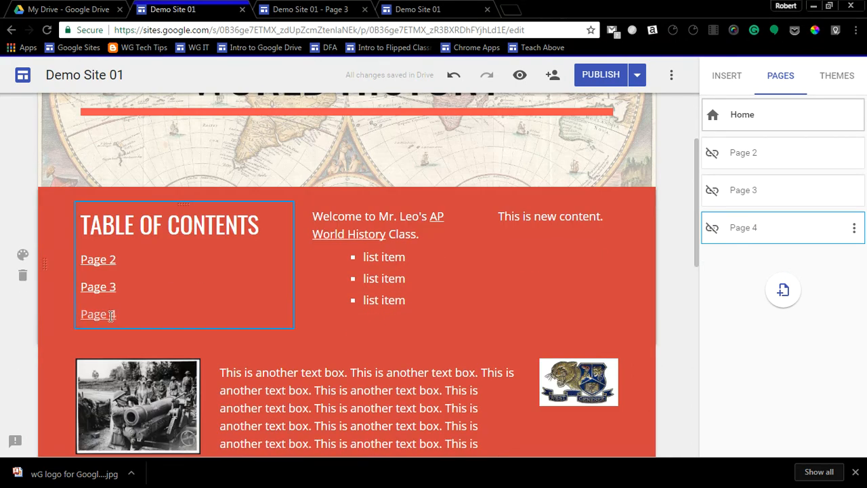
left_click(110, 316)
left_click(110, 334)
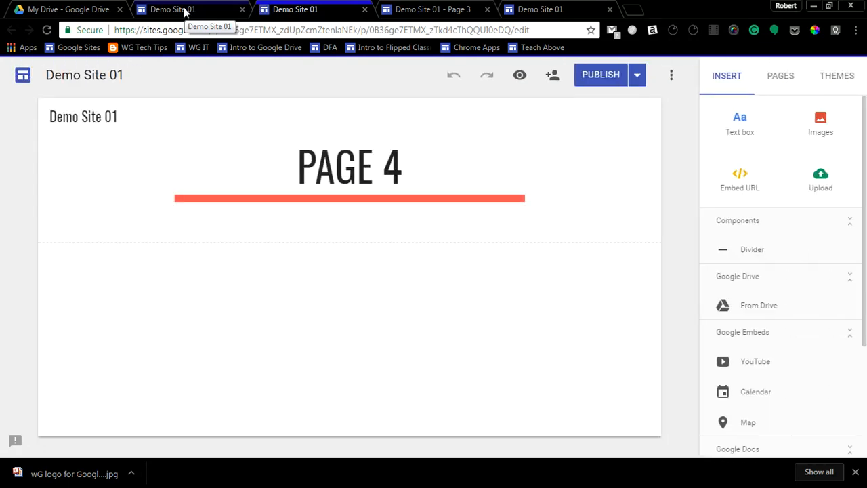
left_click(184, 11)
Remove Page 4 from the site, and test its table of contents link, closing the page it opens
left_click(854, 230)
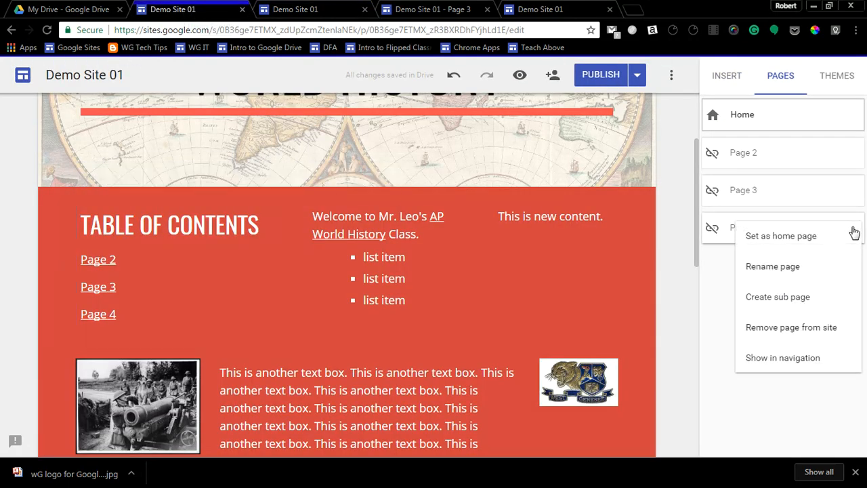
left_click(788, 329)
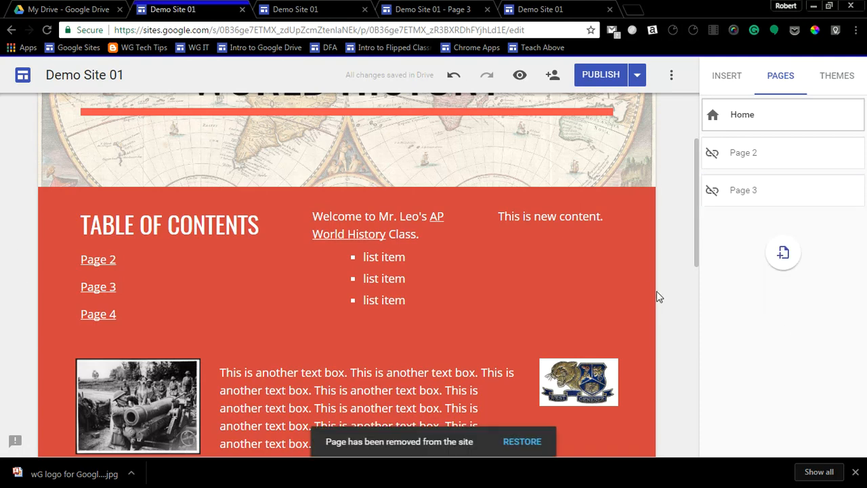
left_click(95, 316)
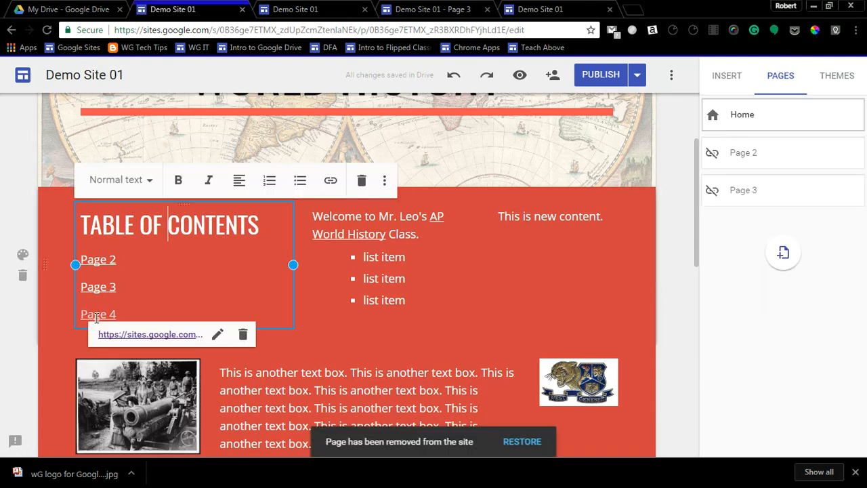
left_click(141, 336)
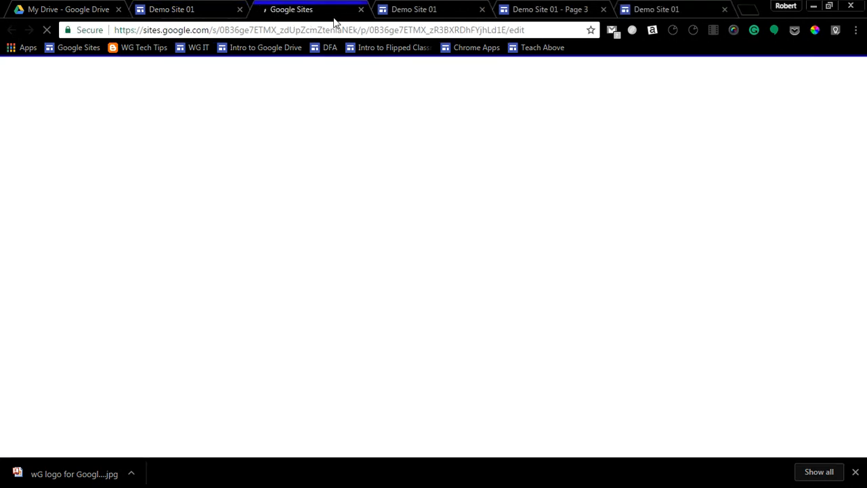
left_click(361, 10)
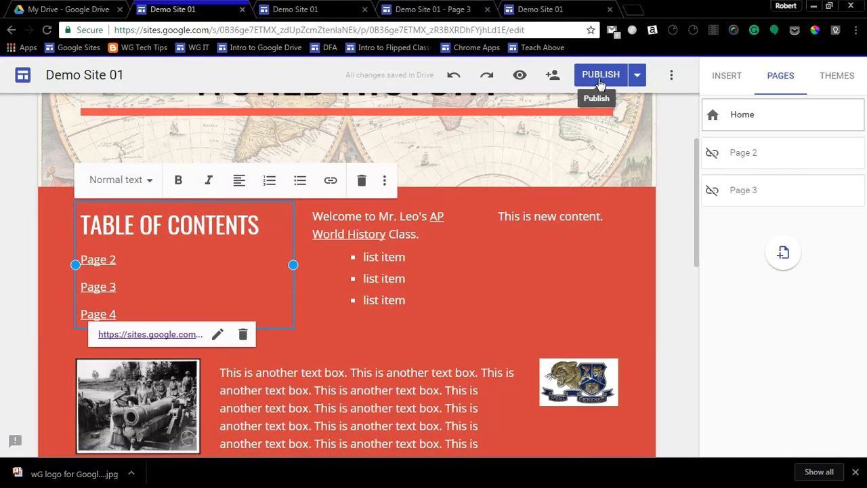
Publish the site and test the Page 4 link again, closing the page it opens
left_click(600, 76)
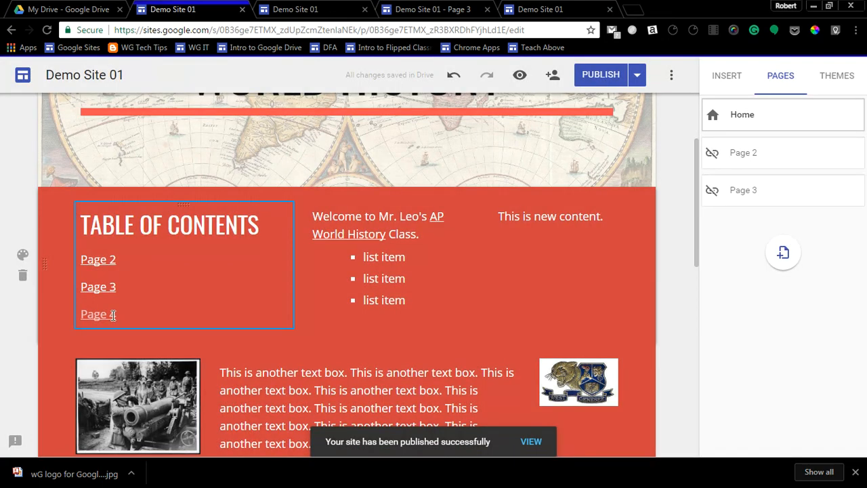
left_click(116, 317)
left_click(128, 341)
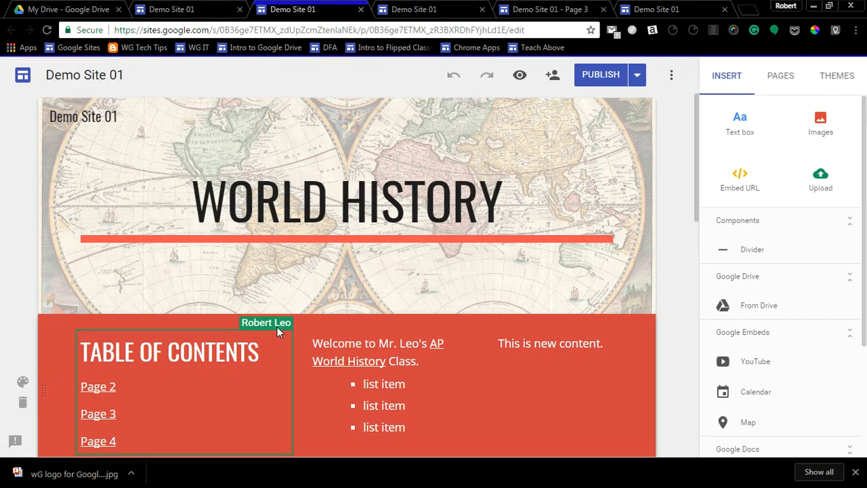
scroll(359, 281, "down", 1)
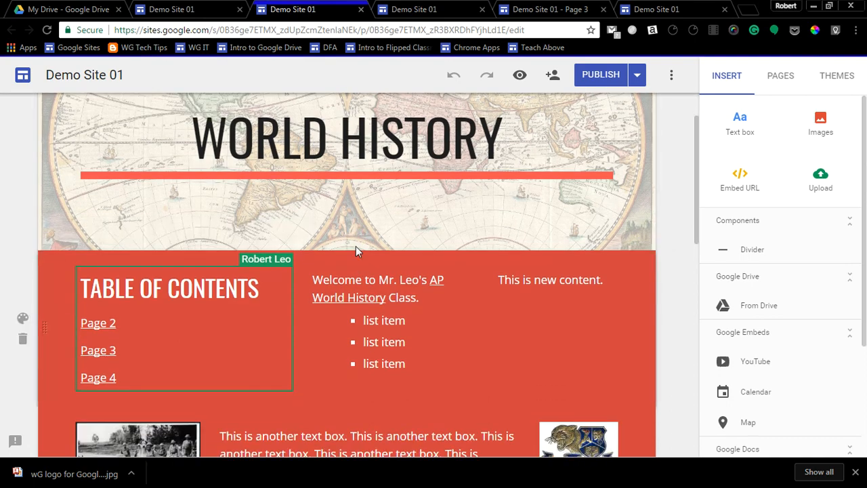
left_click(362, 10)
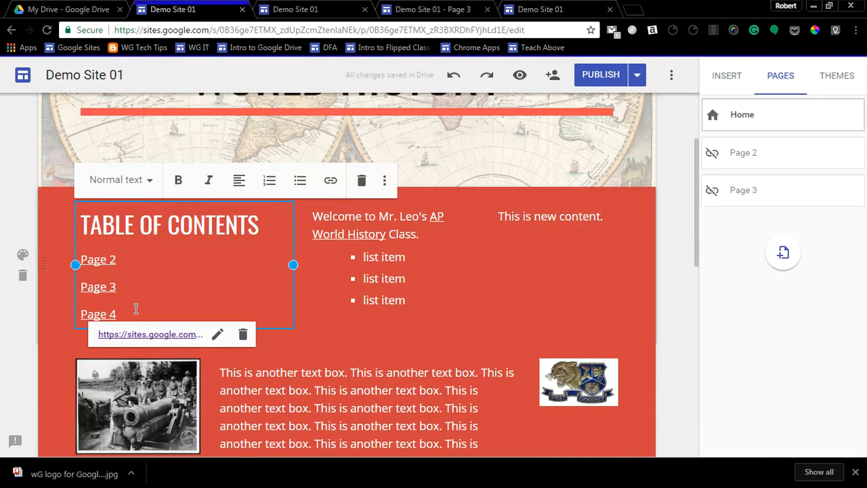
left_click_drag(132, 311, 38, 305)
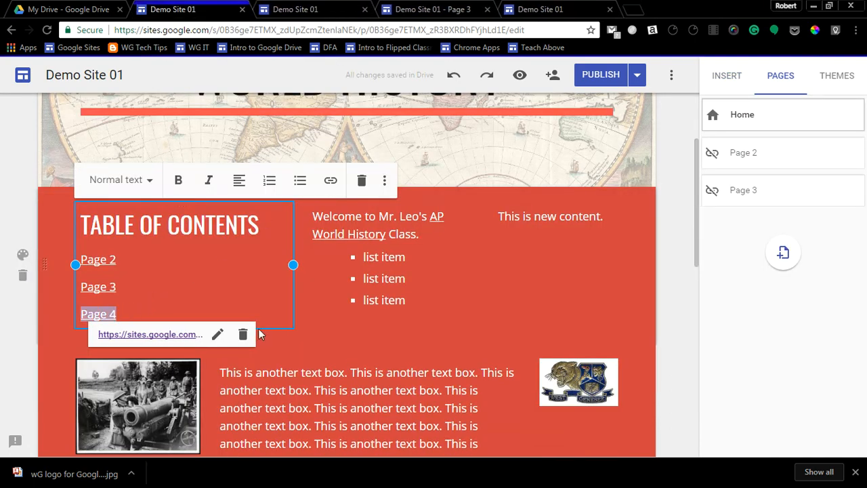
left_click(216, 339)
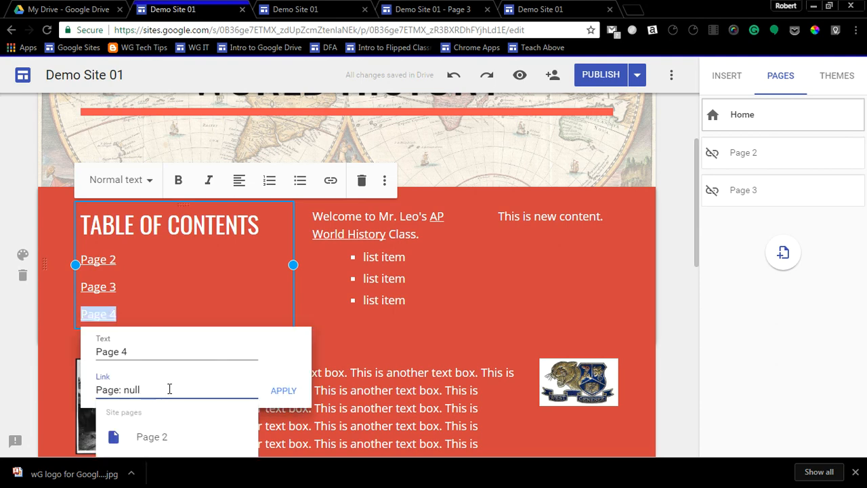
left_click_drag(148, 390, 76, 391)
key("BackSpace")
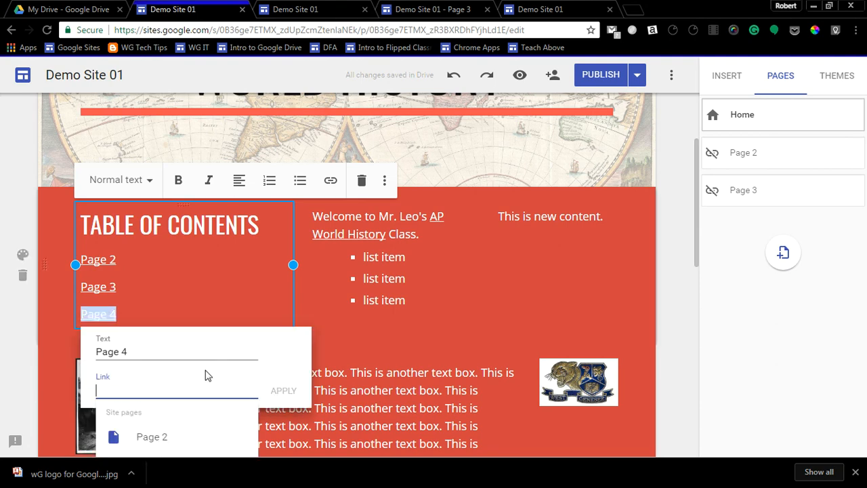
Remove the hyperlink from the Page 4 entry in the table of contents, keeping its text
left_click(182, 317)
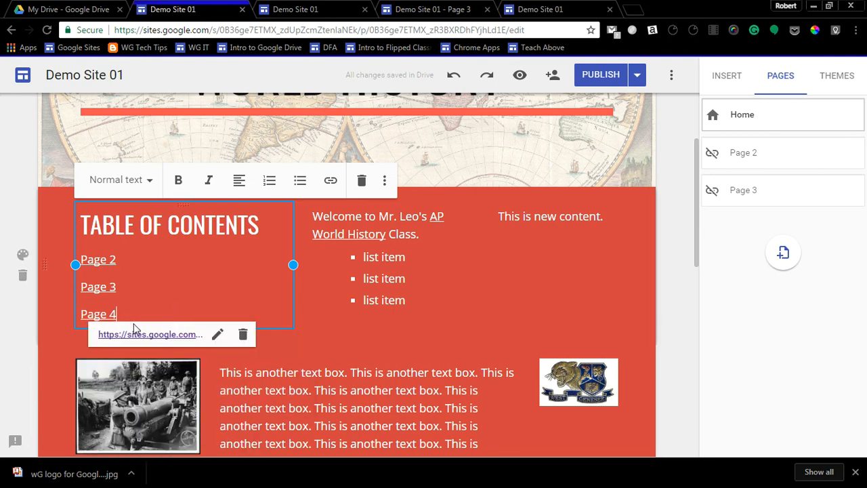
left_click(242, 335)
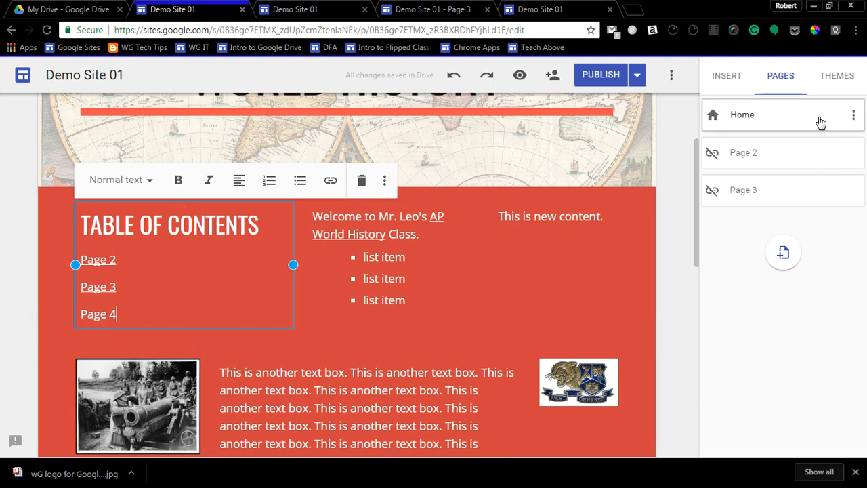
left_click(734, 80)
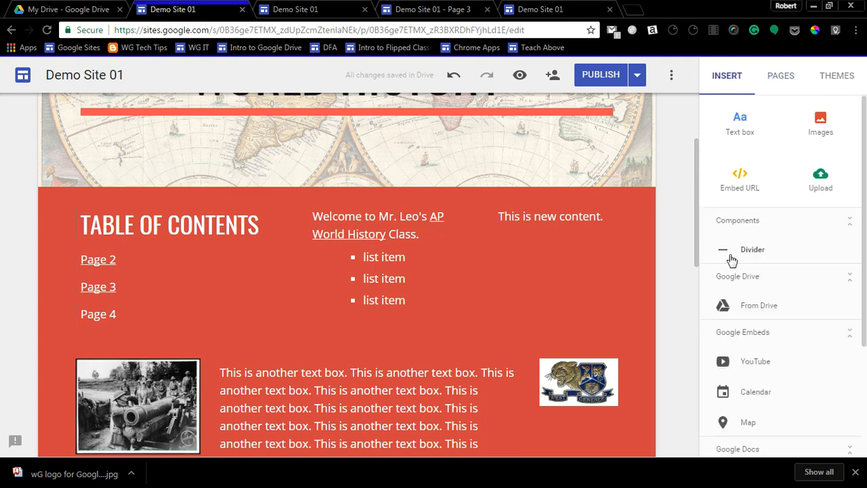
left_click(781, 78)
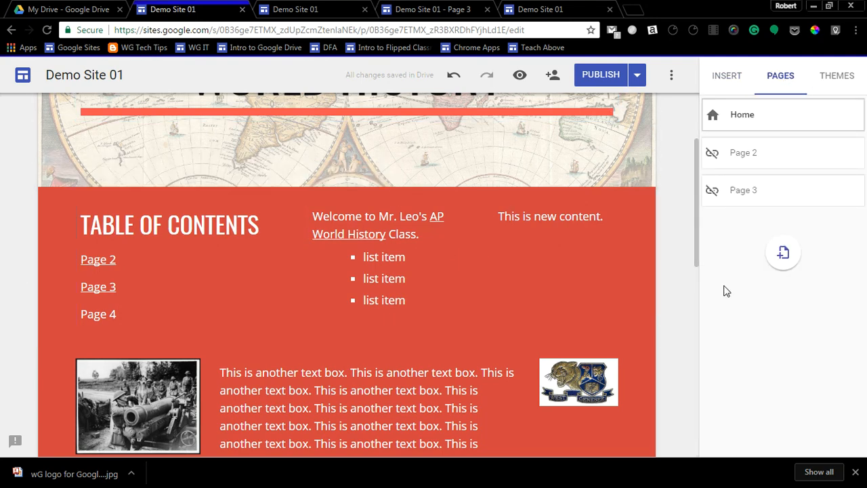